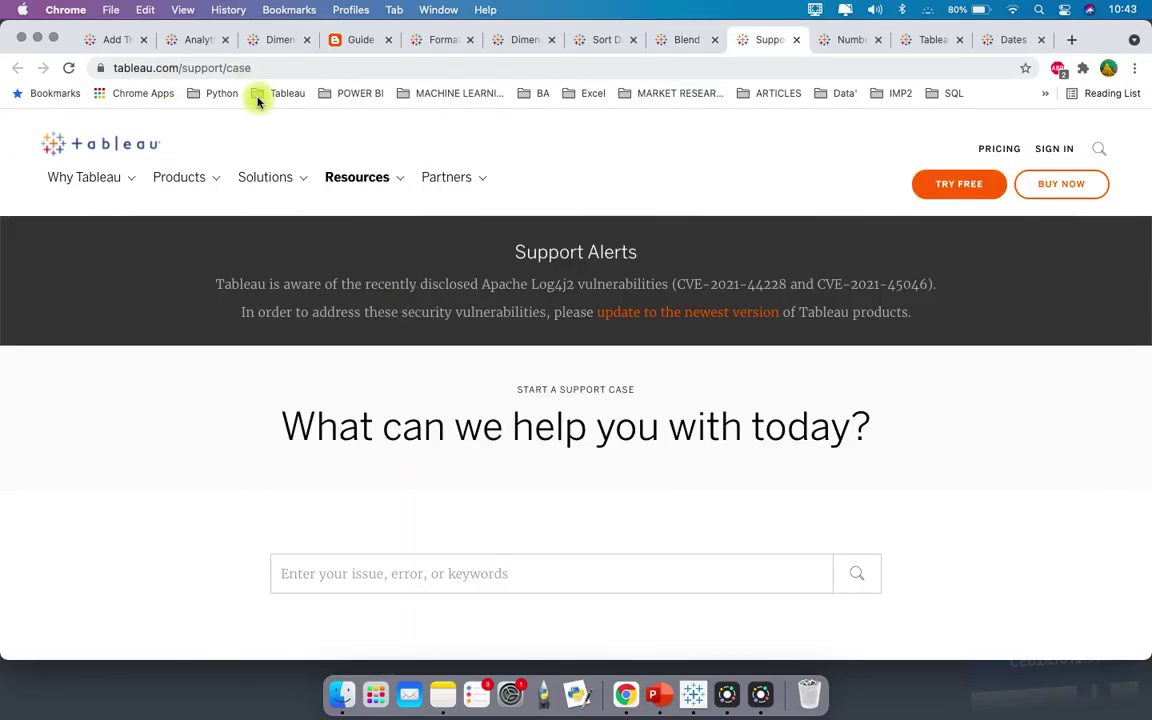
Search the Tableau Support site for LOG4J2
scroll(561, 465, down, 1)
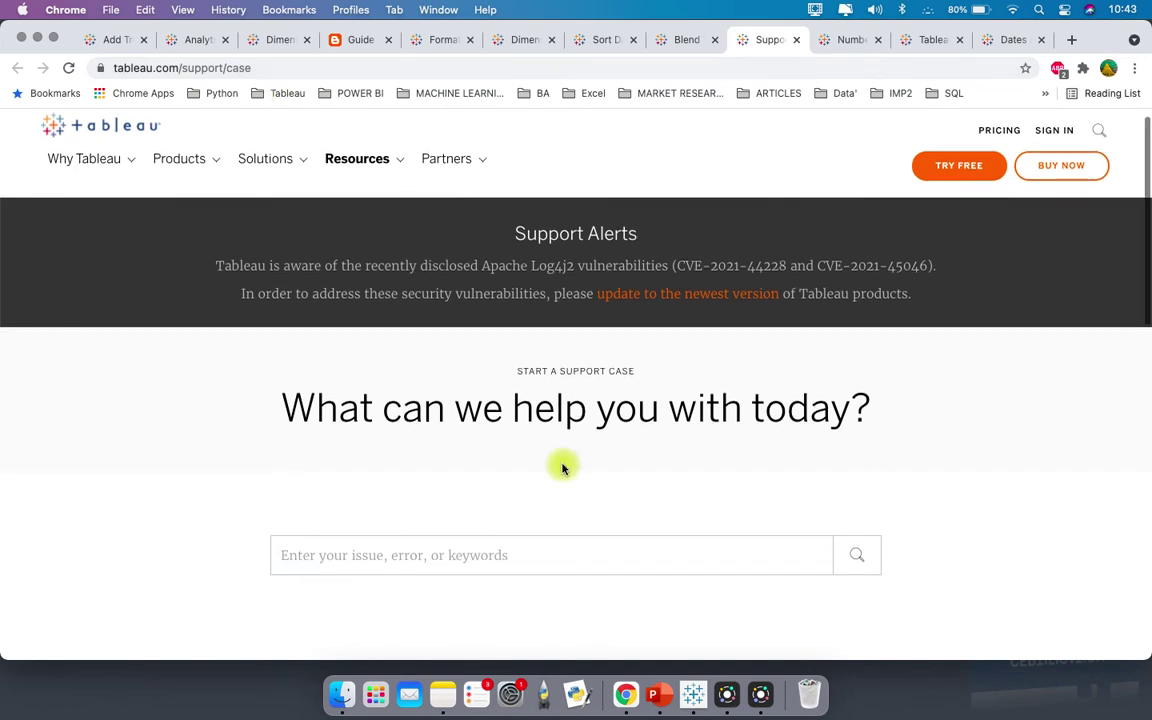
scroll(562, 468, down, 4)
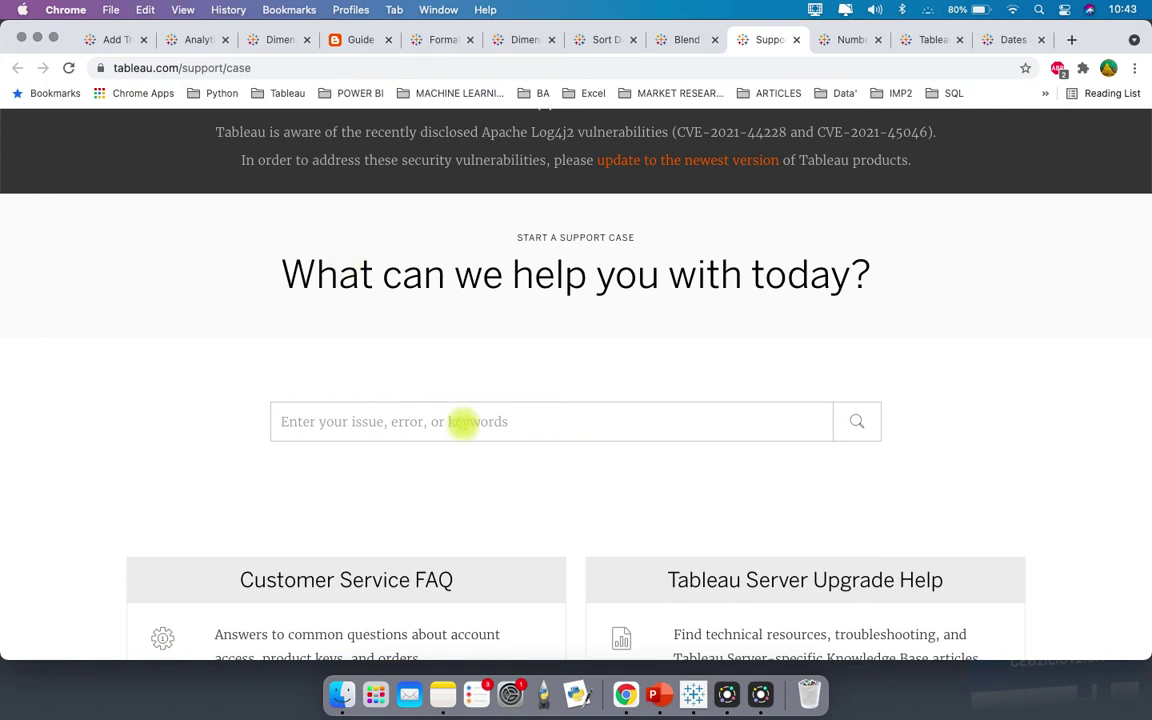
click(463, 422)
text(LOG4J)
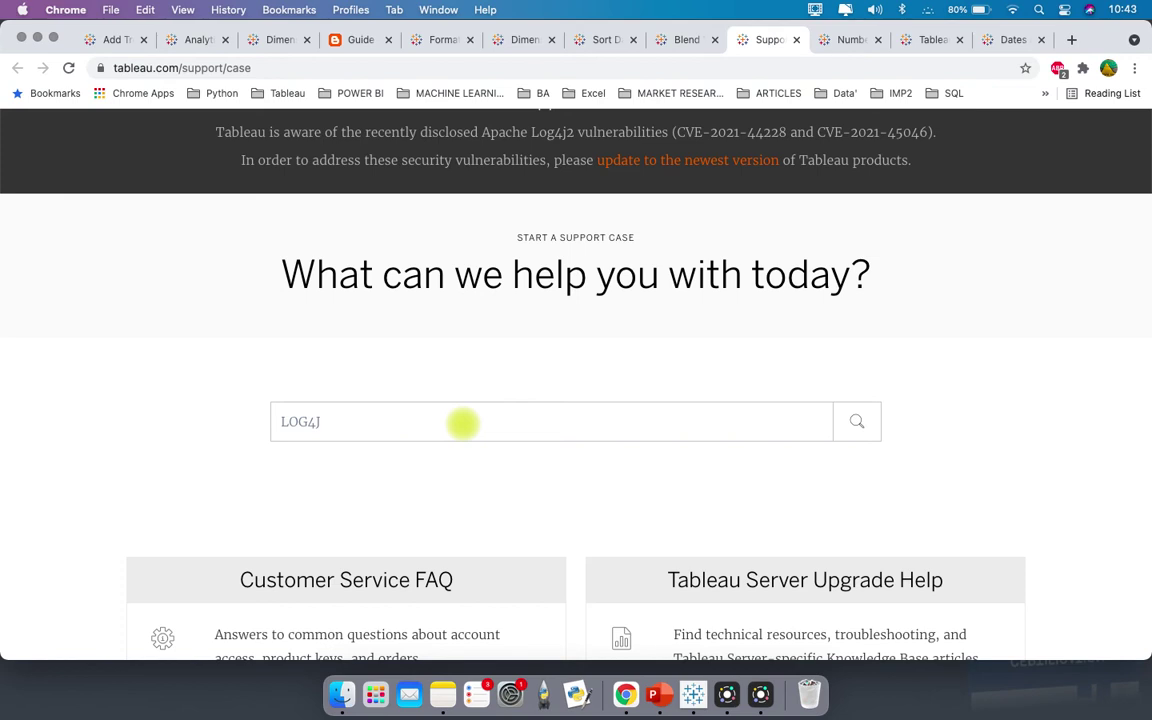
text(2)
click(851, 428)
Scroll through the Apache Log4j2 vulnerability knowledge base articles in the results
scroll(982, 400, down, 2)
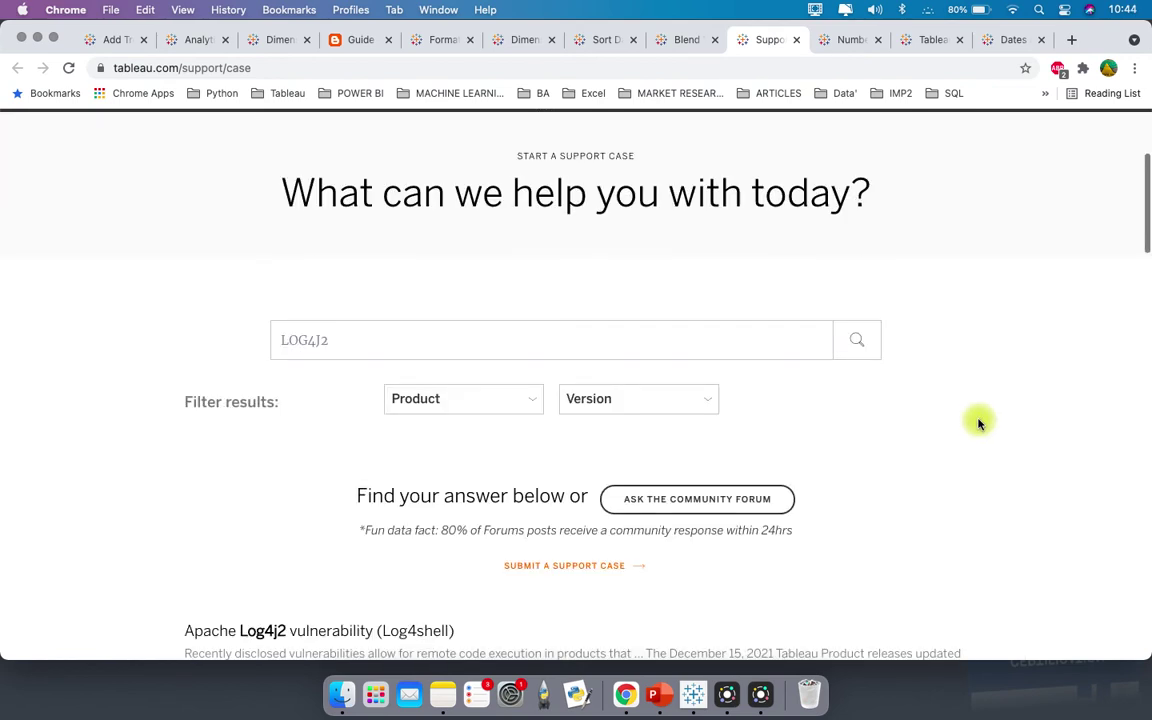
scroll(945, 405, down, 2)
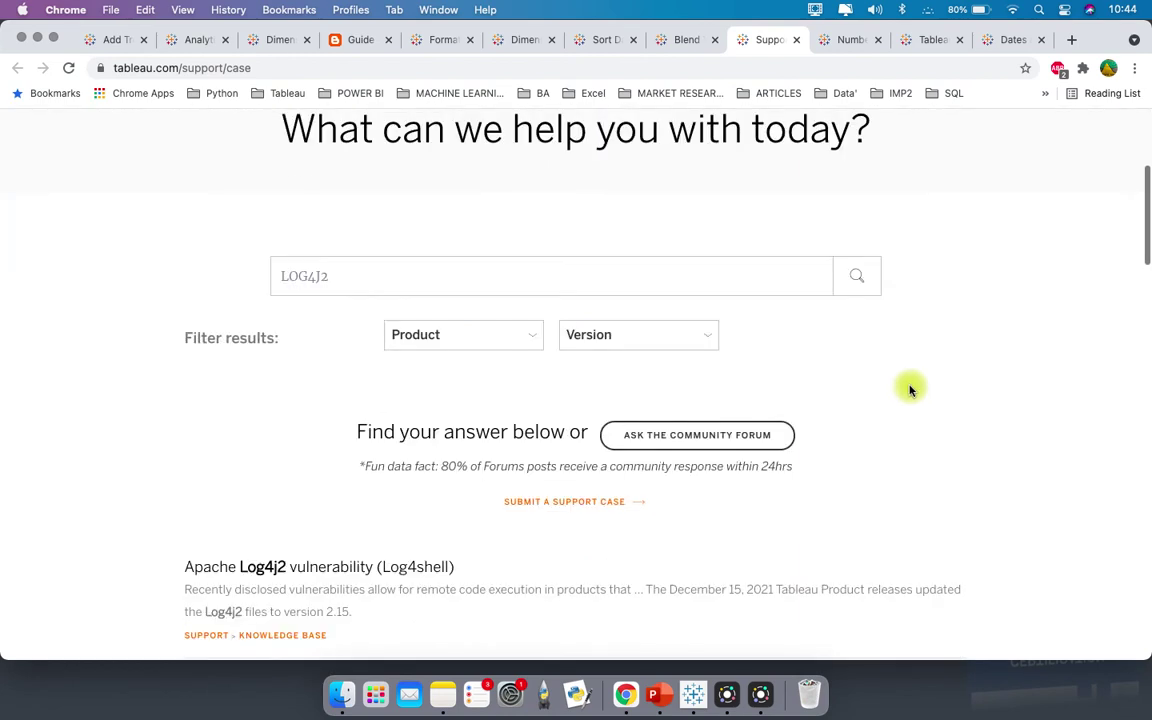
scroll(404, 342, down, 3)
scroll(397, 493, down, 2)
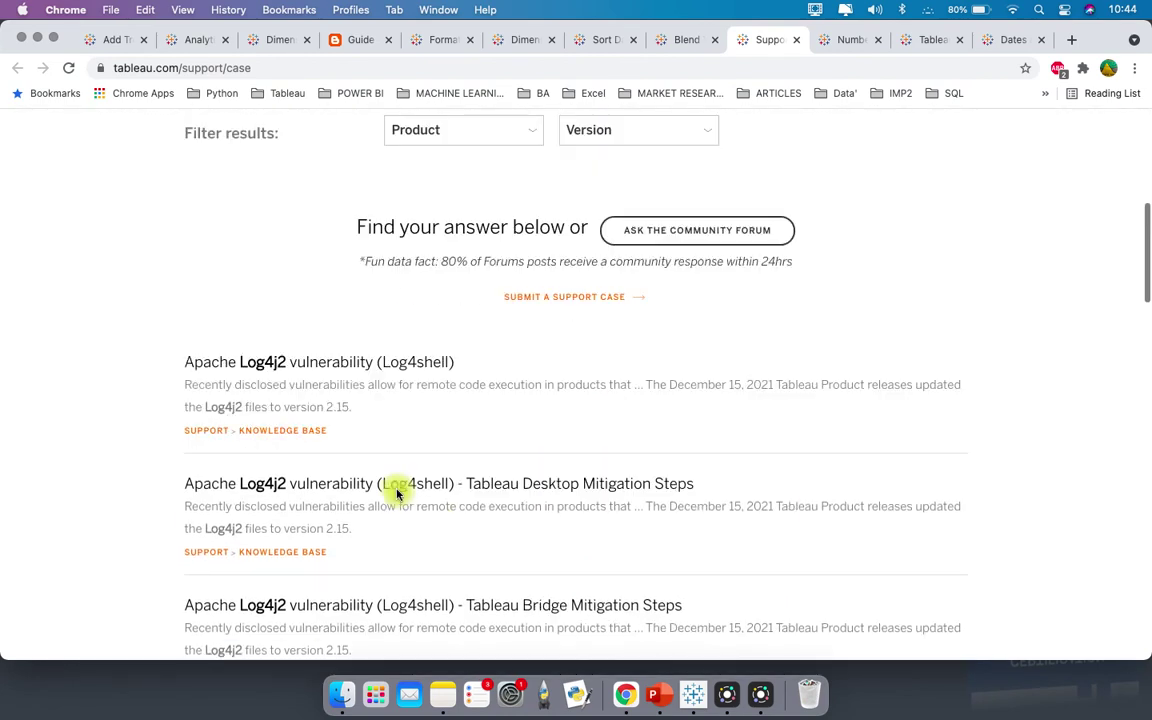
scroll(395, 492, down, 2)
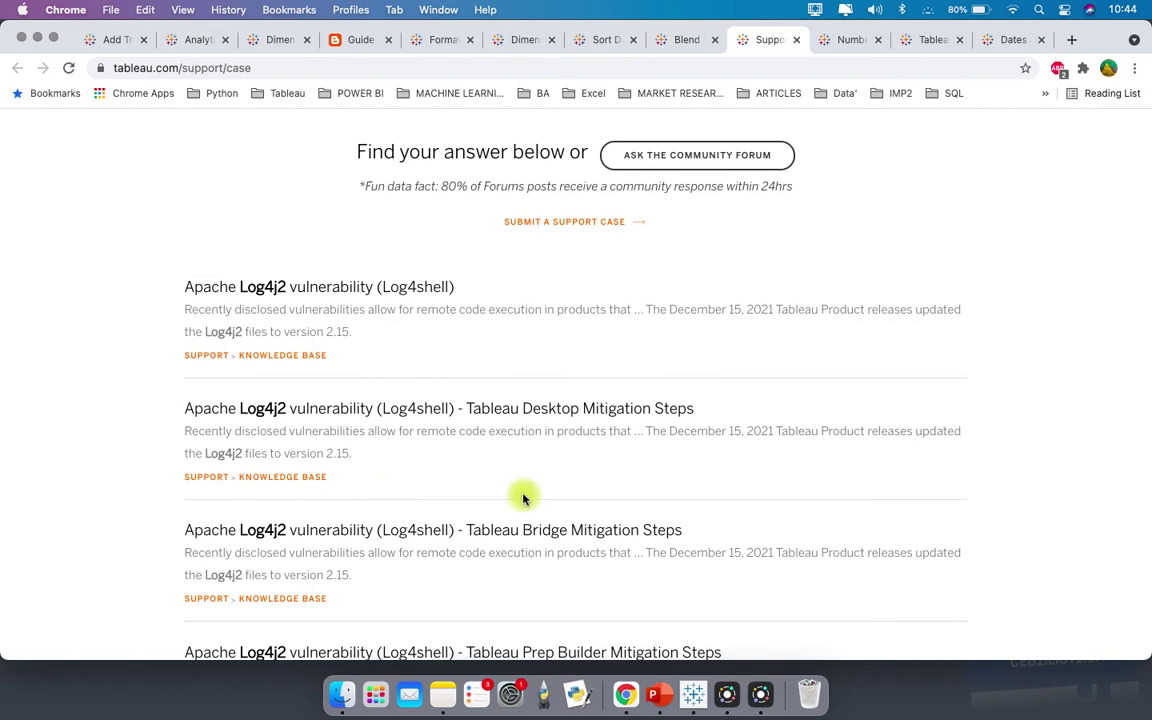
scroll(520, 498, down, 1)
scroll(518, 498, up, 10)
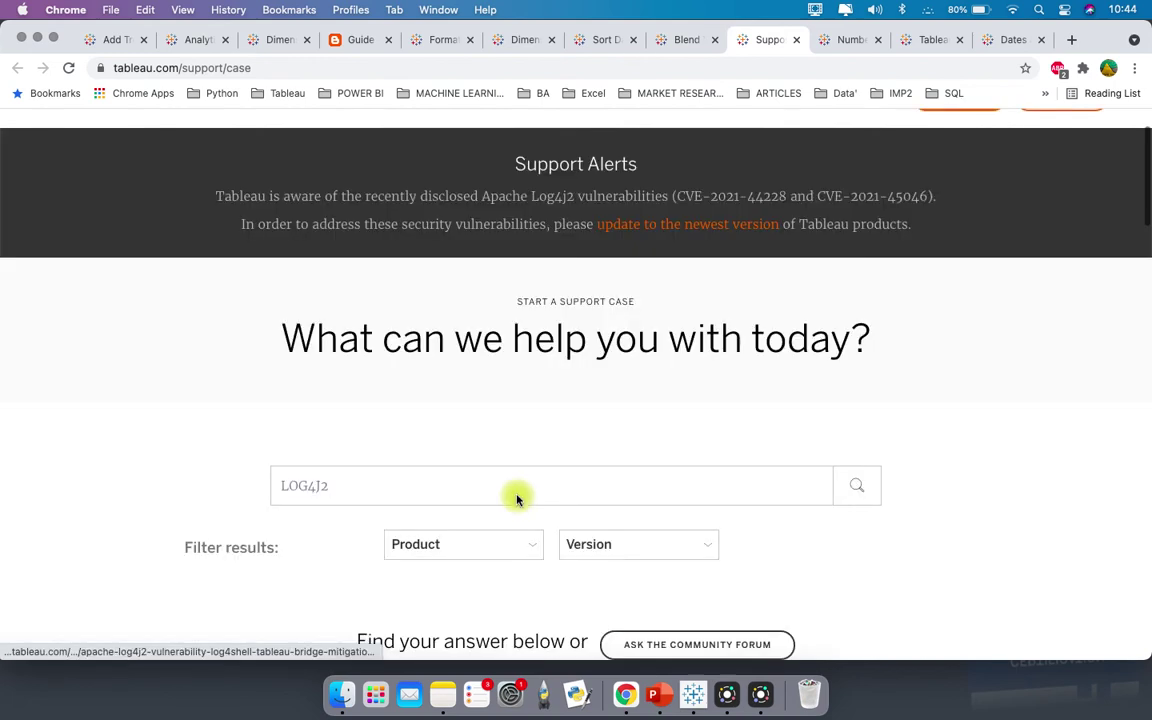
scroll(517, 498, down, 7)
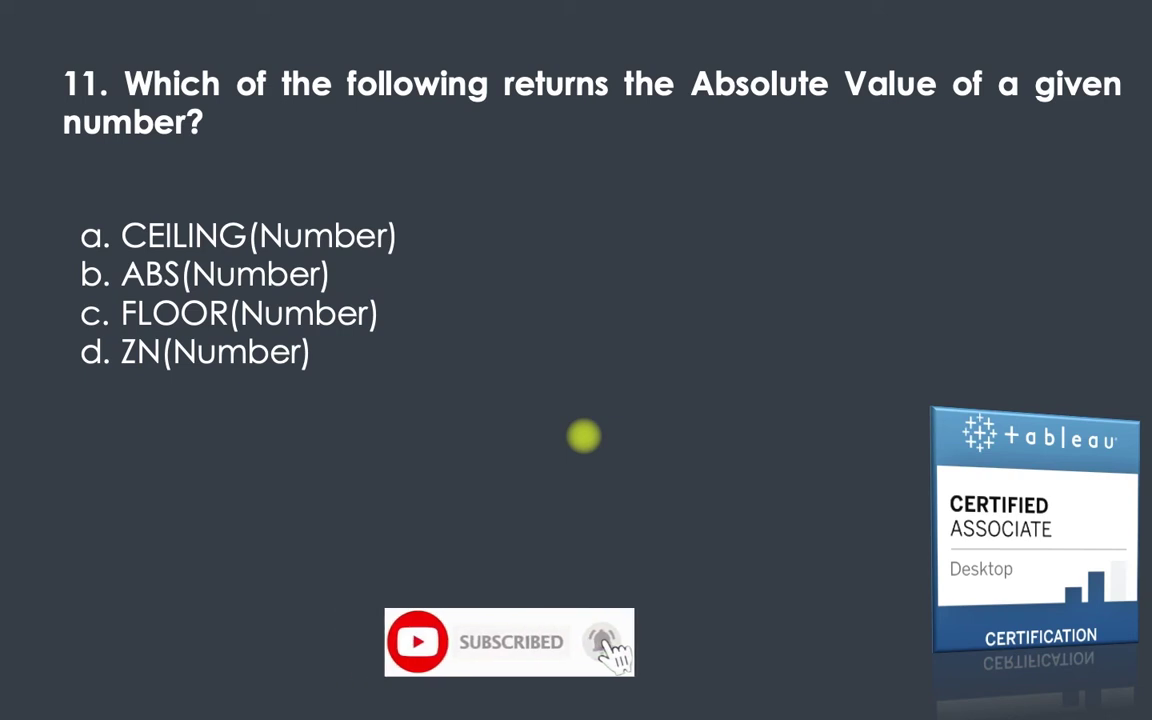
Switch to Chrome's Tableau Number Functions help page
key(super+Tab)
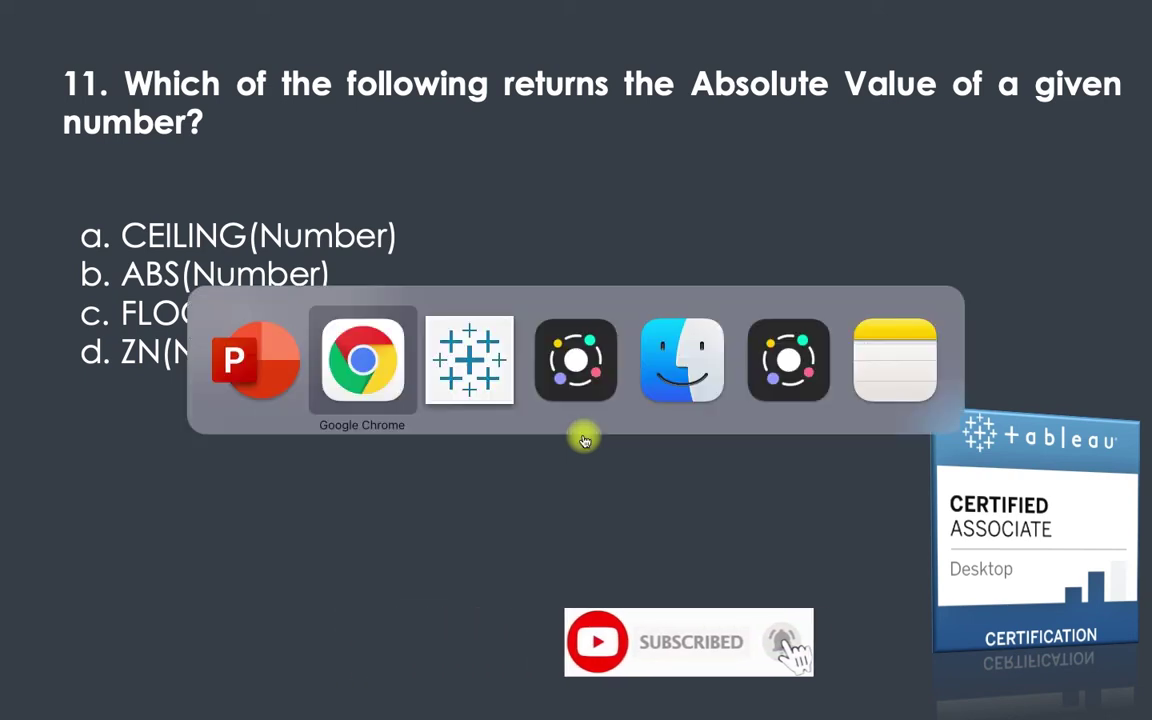
key(ctrl+Tab)
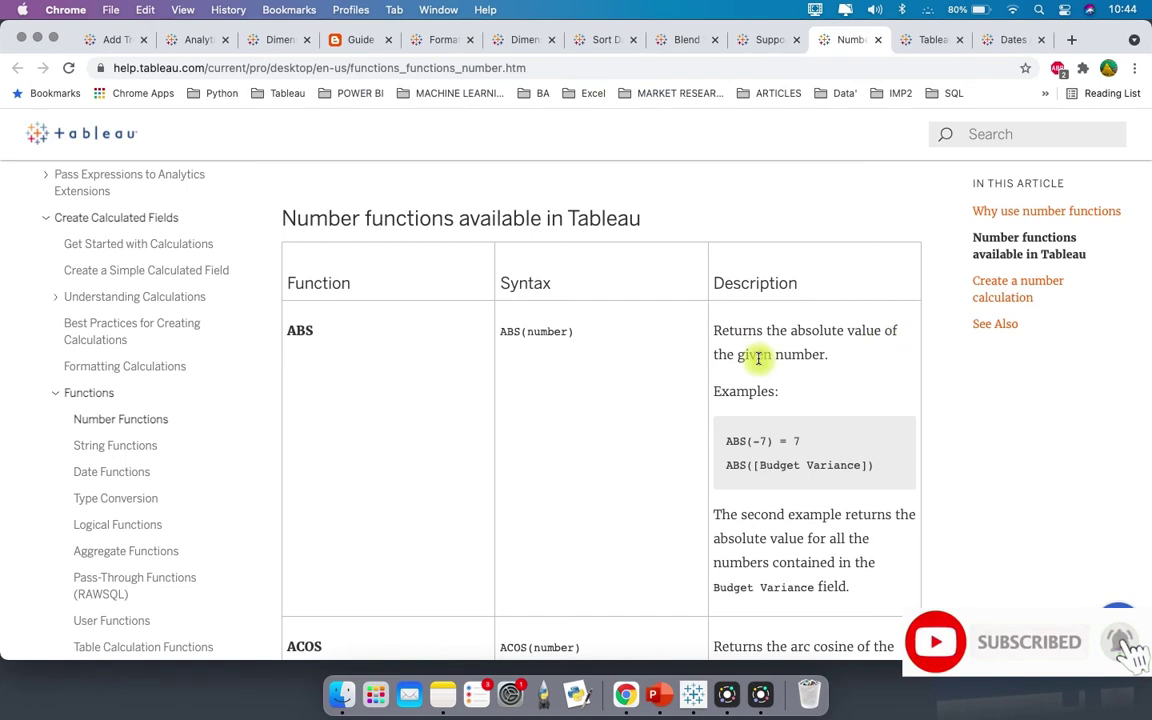
Read the ABS, CEILING, FLOOR and ZN entries, then return to the question 11 slide
scroll(759, 357, down, 4)
scroll(801, 370, down, 15)
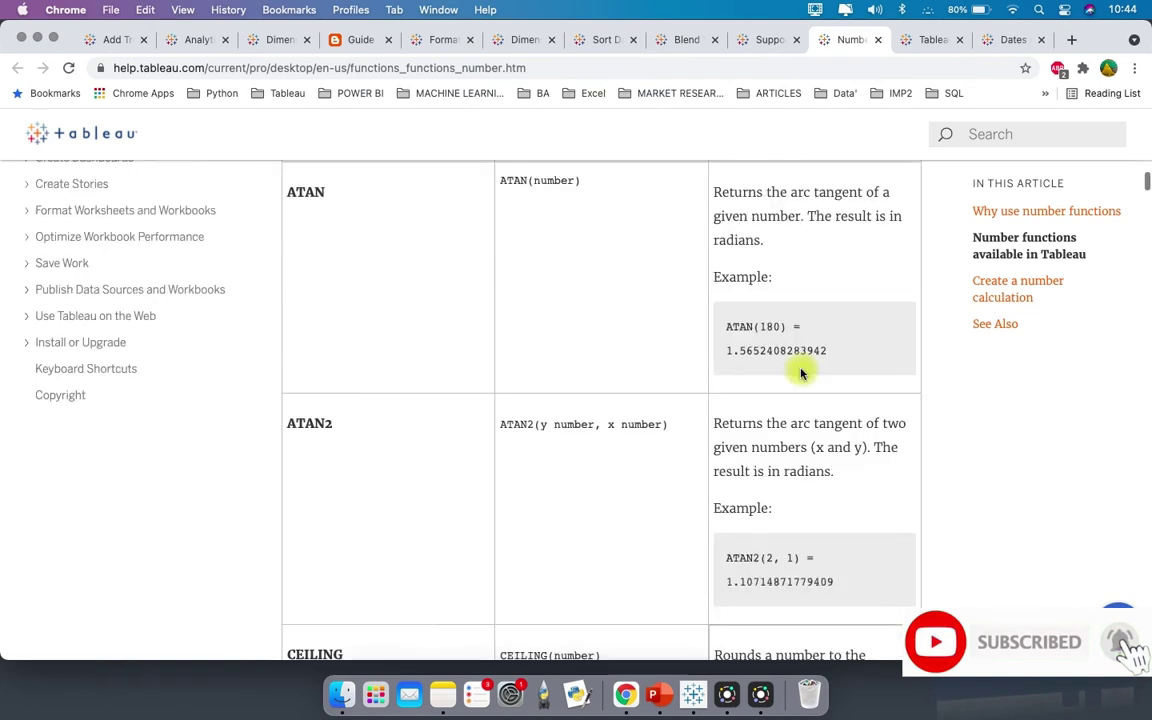
scroll(801, 373, down, 8)
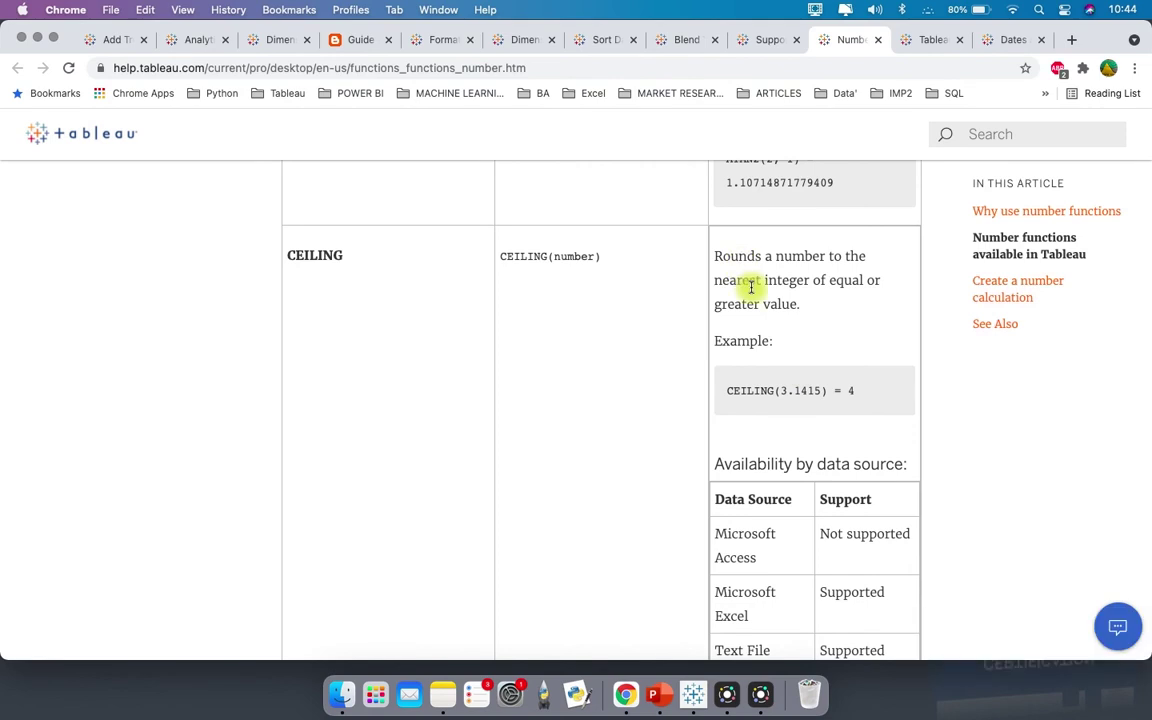
scroll(730, 312, down, 3)
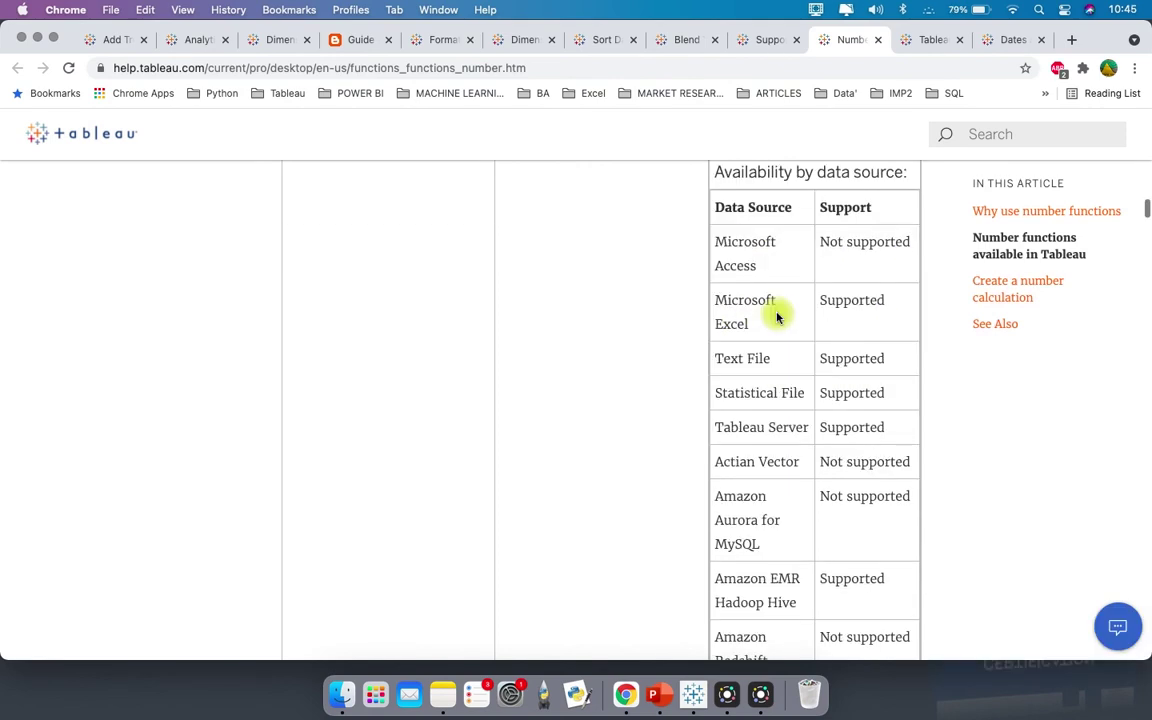
scroll(777, 317, down, 5)
scroll(777, 317, down, 10)
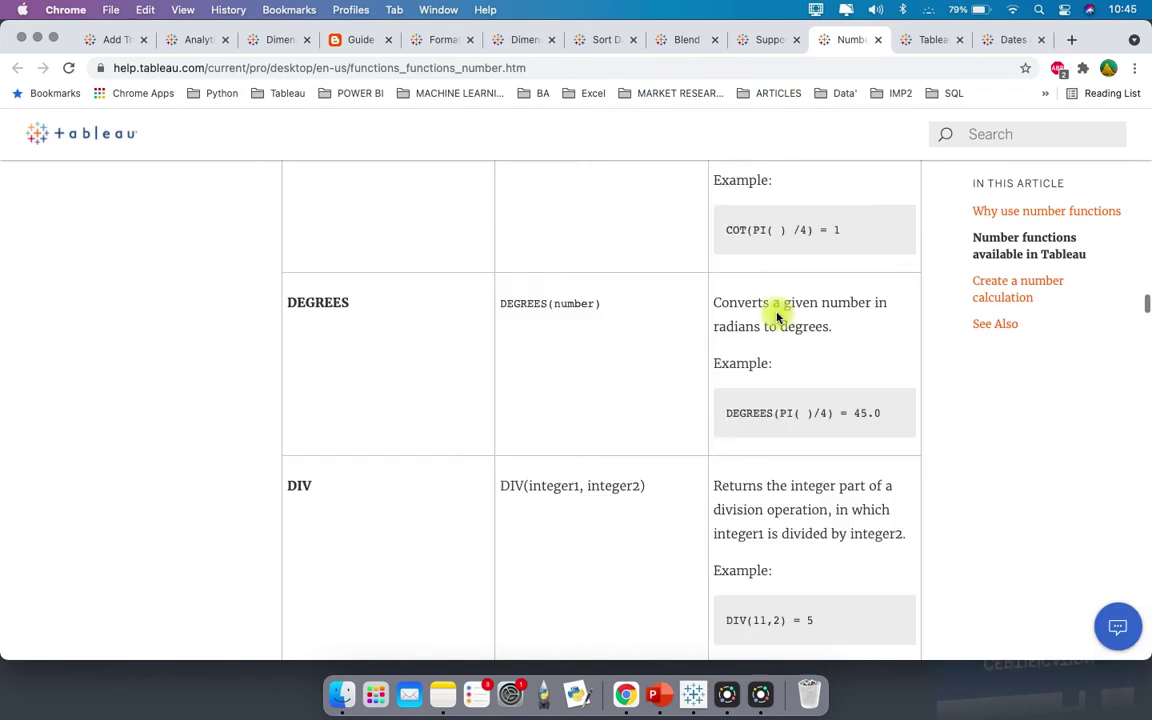
scroll(777, 317, up, 1)
scroll(777, 315, down, 8)
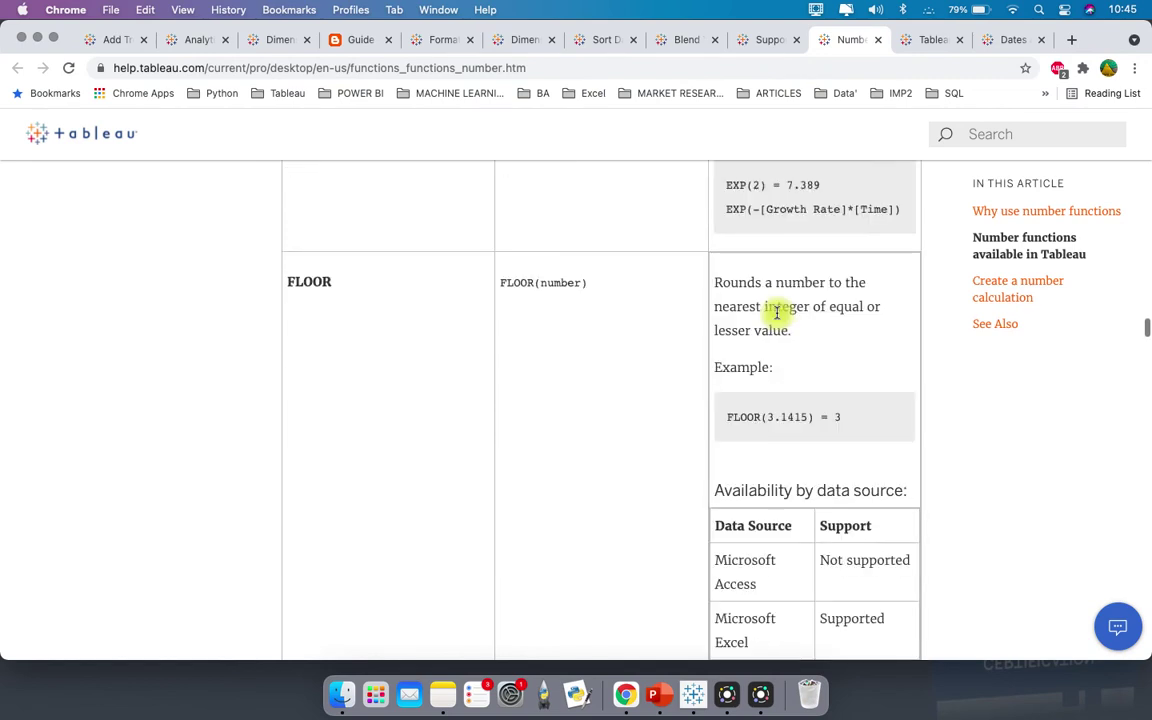
scroll(777, 314, down, 5)
scroll(777, 317, down, 10)
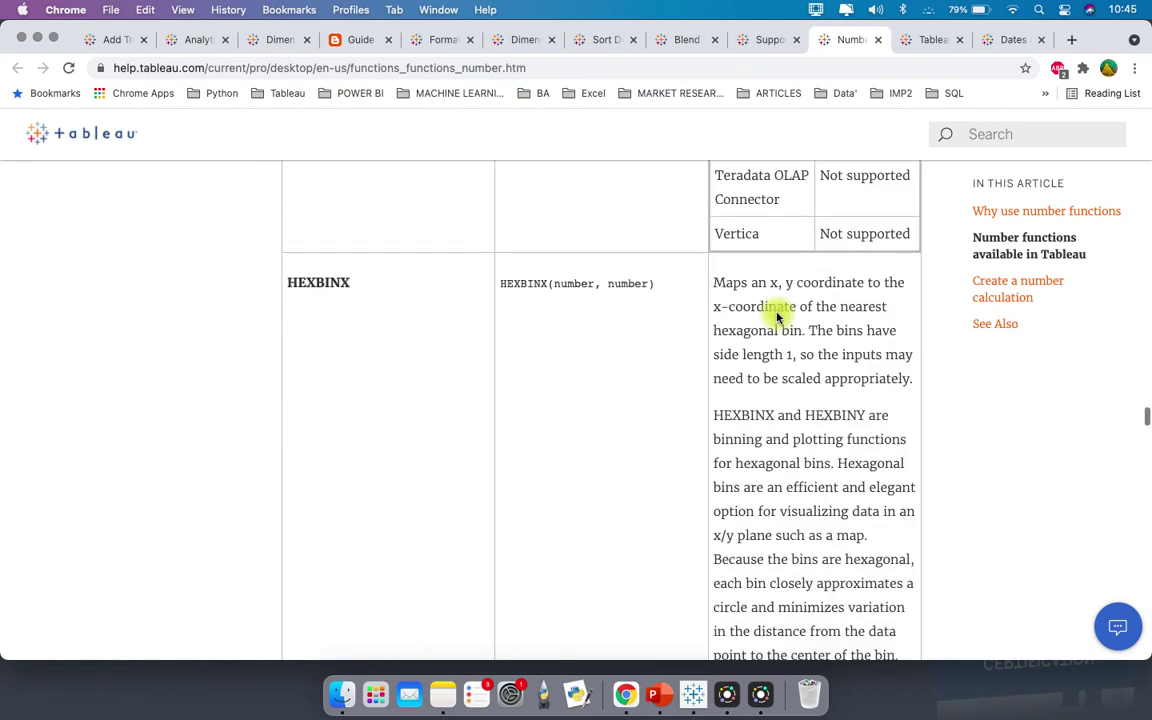
scroll(777, 317, down, 15)
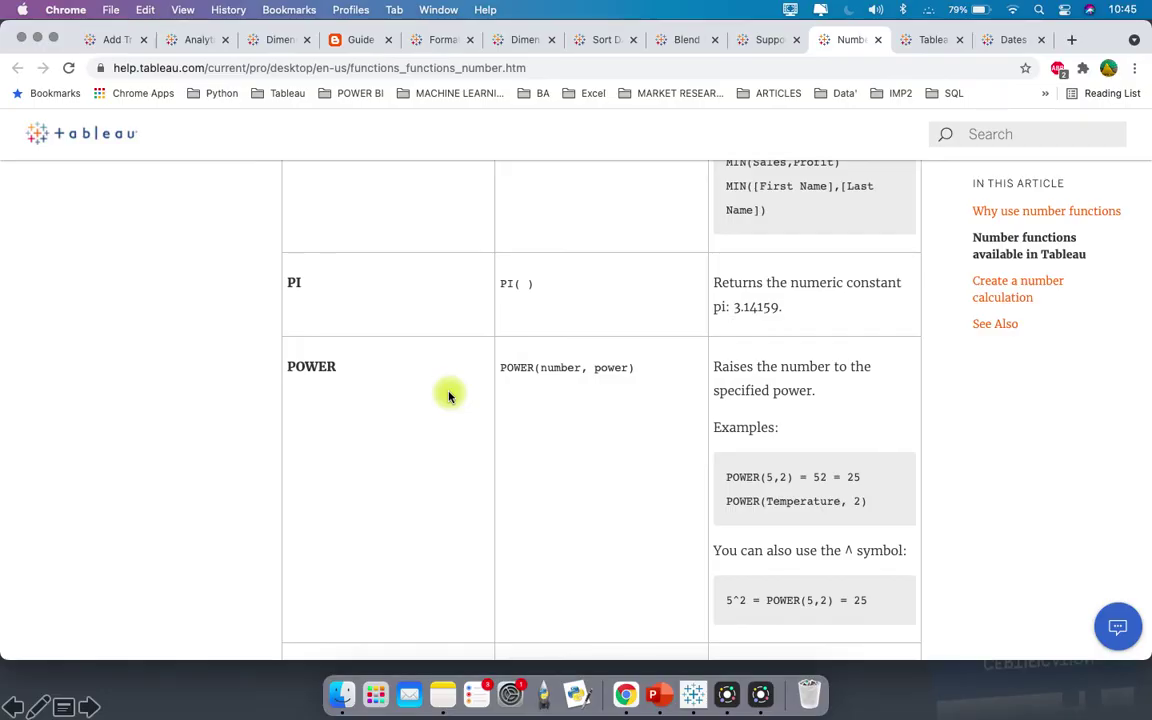
scroll(448, 396, up, 15)
scroll(448, 396, up, 10)
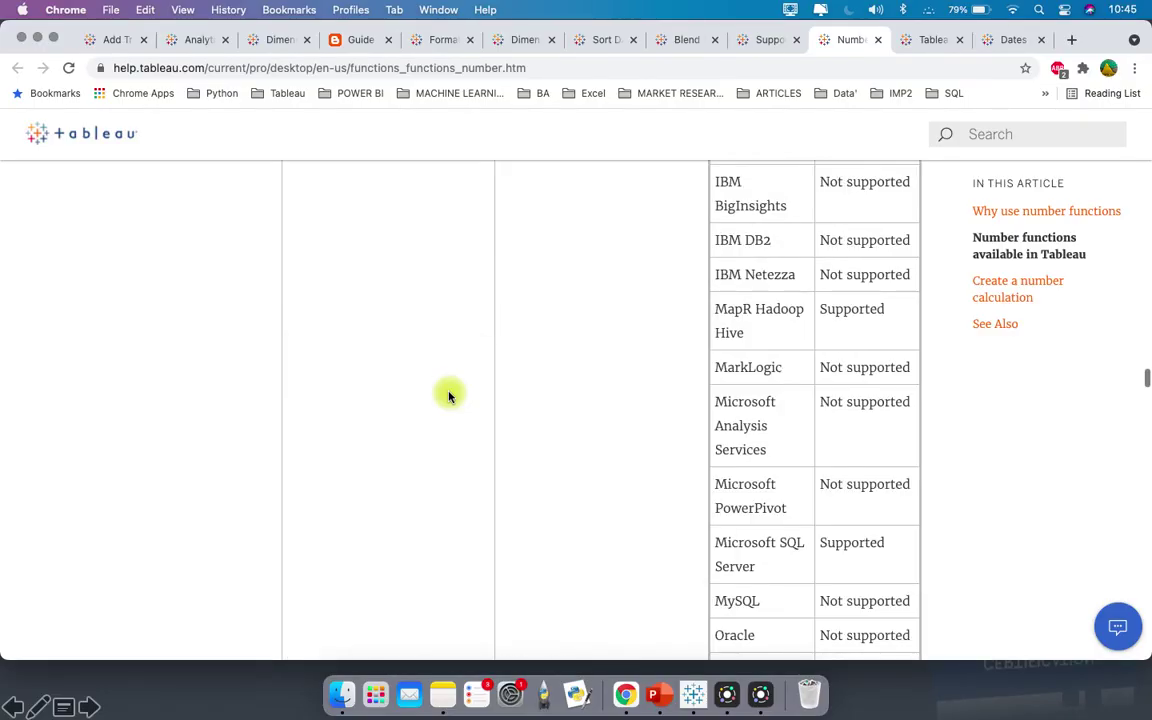
scroll(448, 396, up, 10)
scroll(452, 390, down, 3)
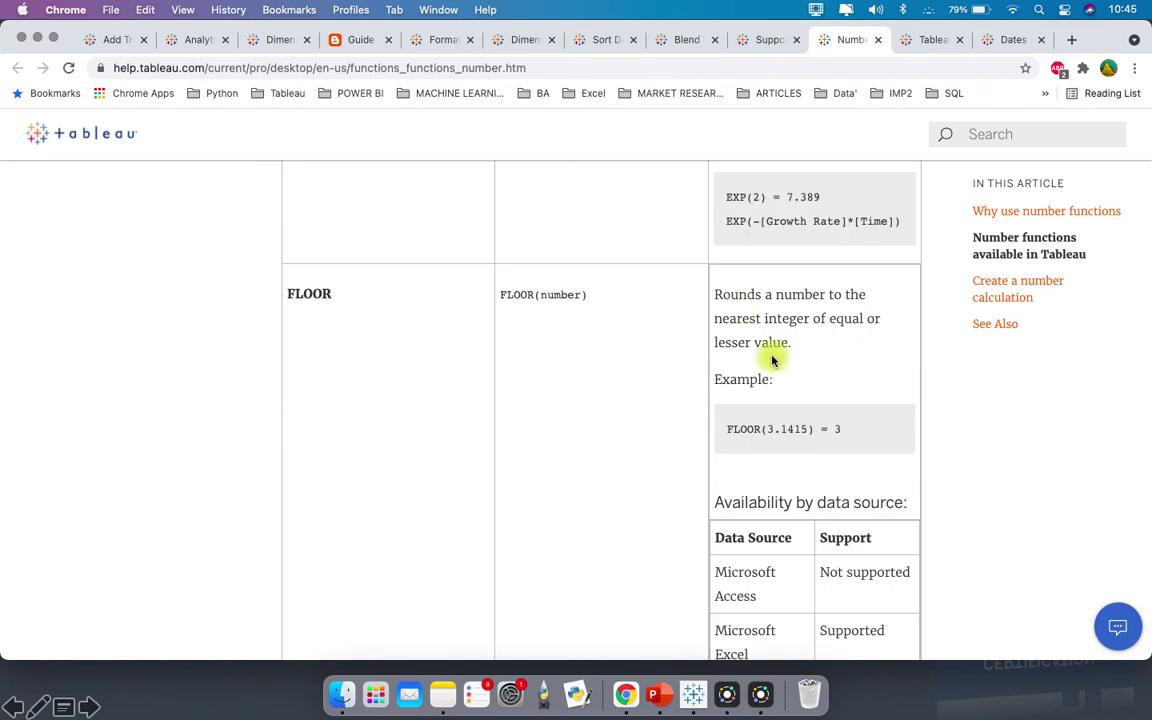
scroll(756, 493, down, 10)
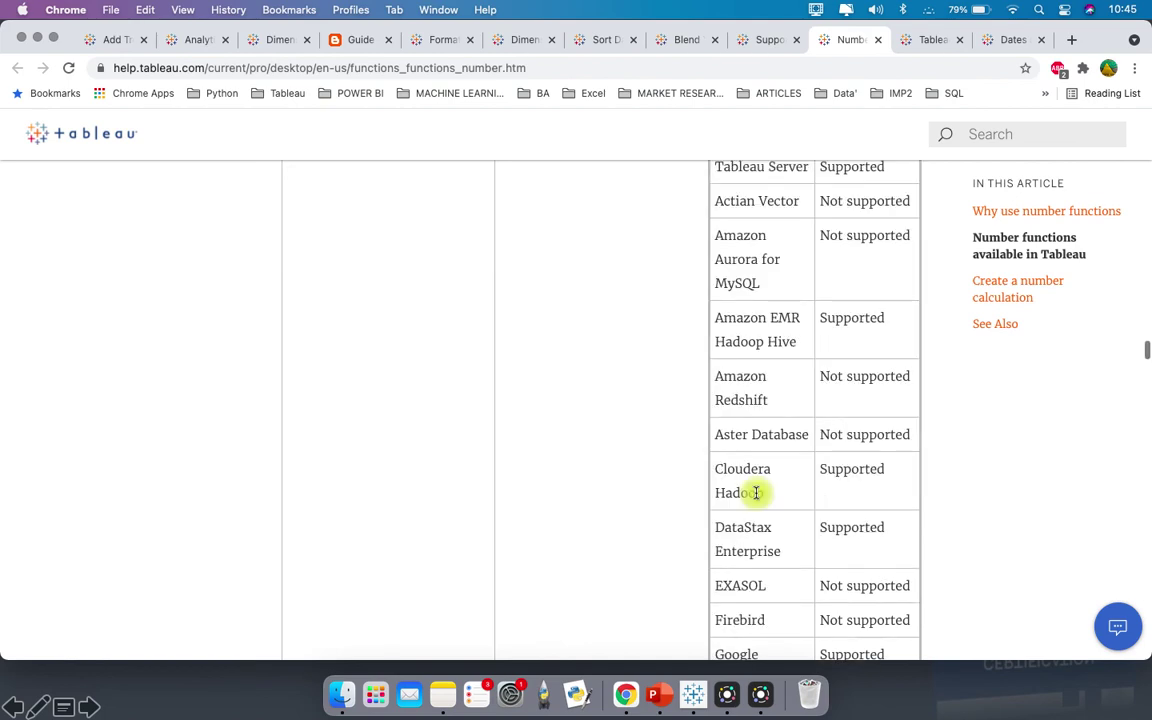
scroll(756, 493, down, 10)
scroll(756, 493, down, 10)
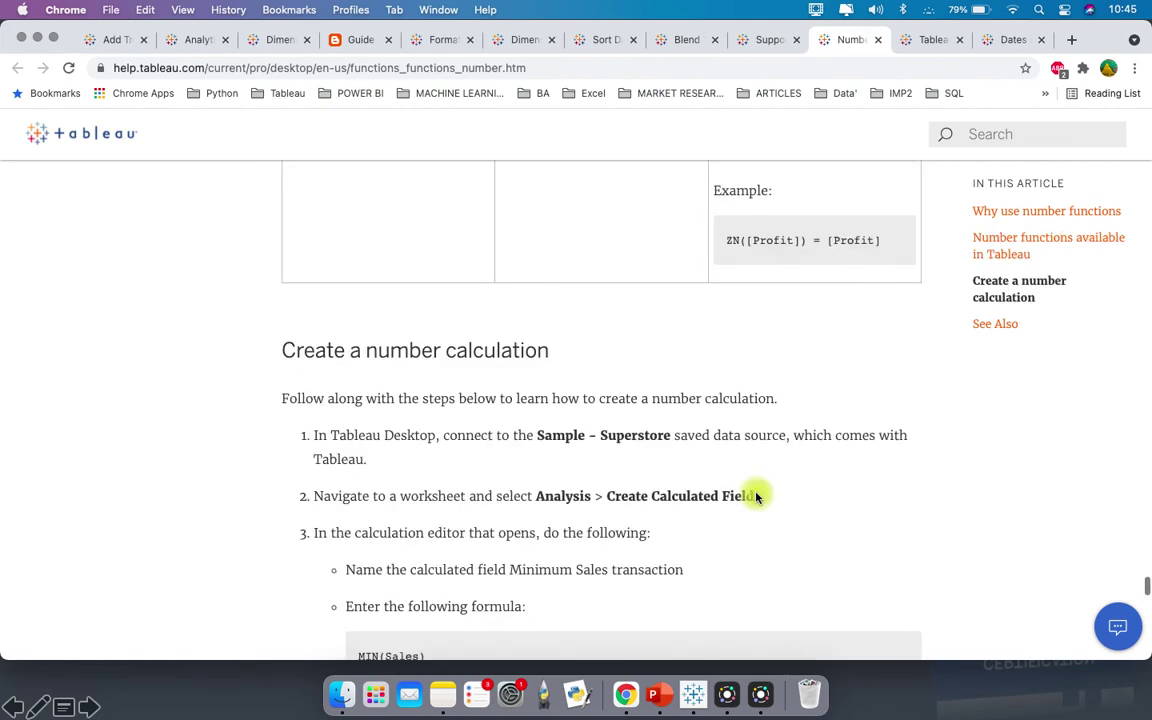
scroll(756, 497, up, 3)
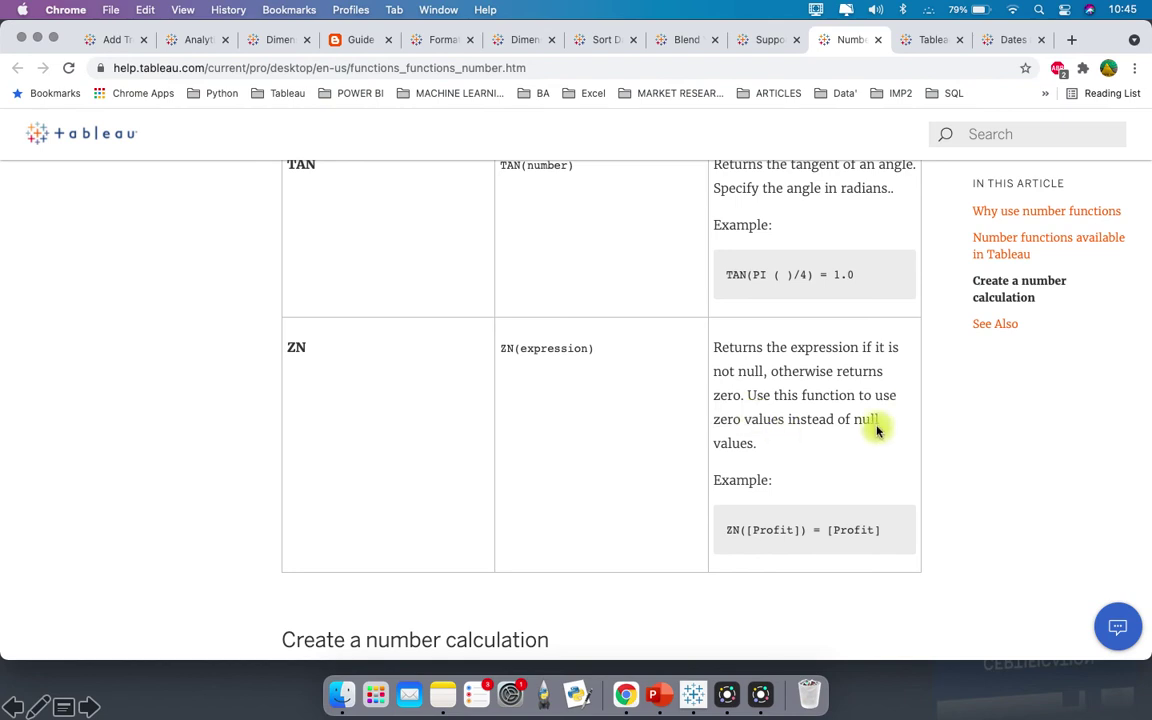
key(super+Tab)
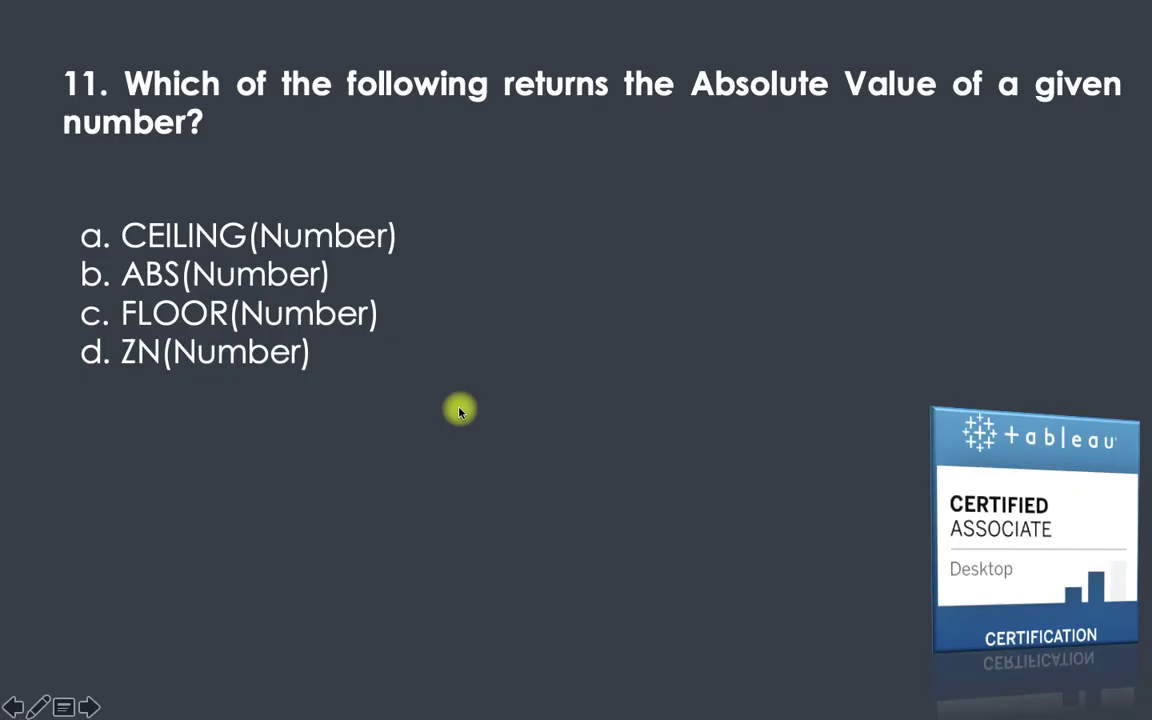
Reveal ABS(Number) as question 11's answer, advance to question 12, and switch to Tableau Public
click(136, 320)
click(136, 320)
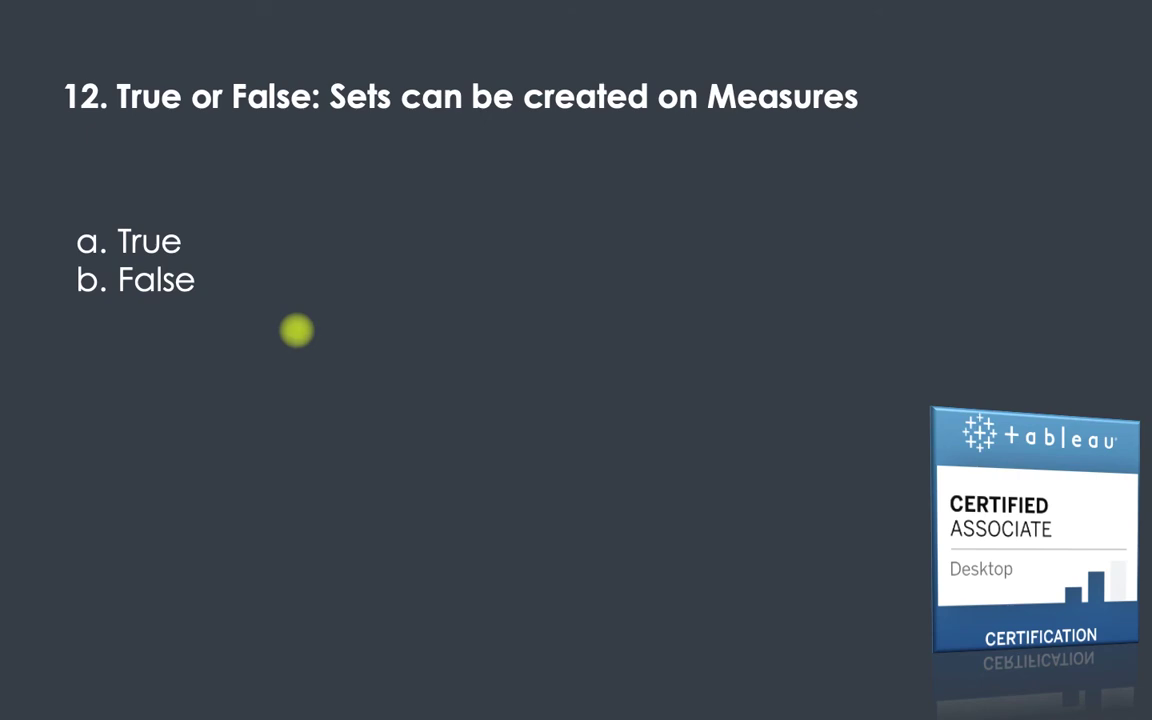
key(super+Tab)
key(super+Tab)
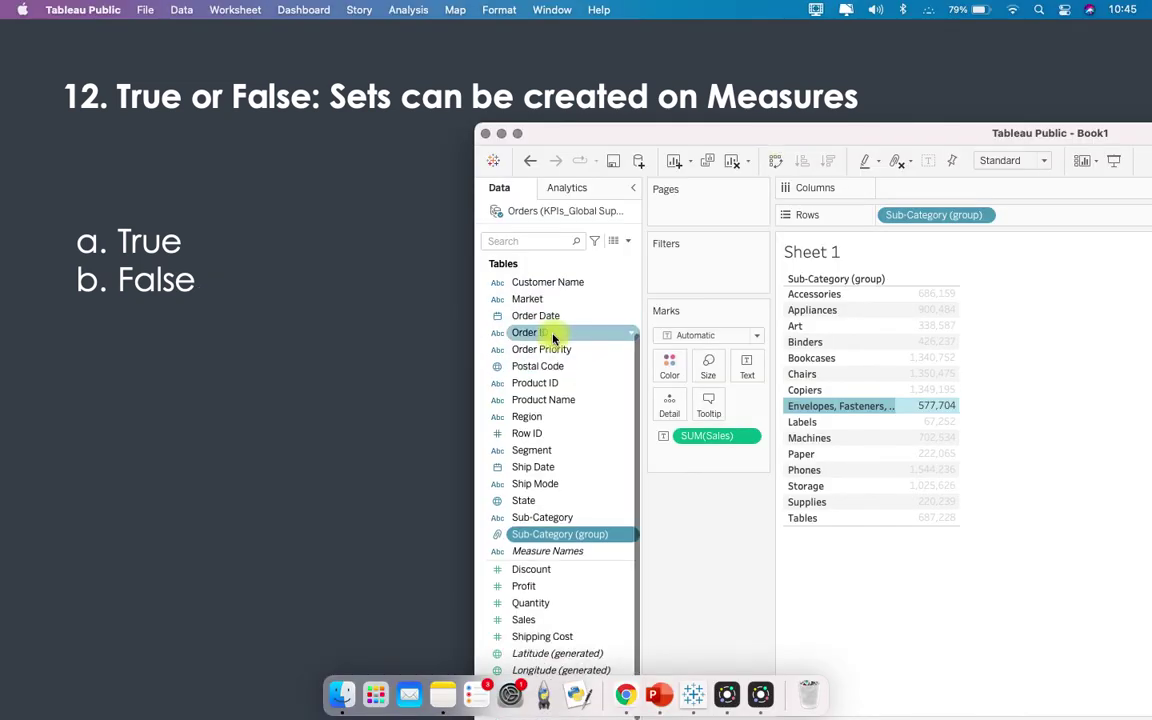
right_click(553, 338)
mouse_move(679, 453)
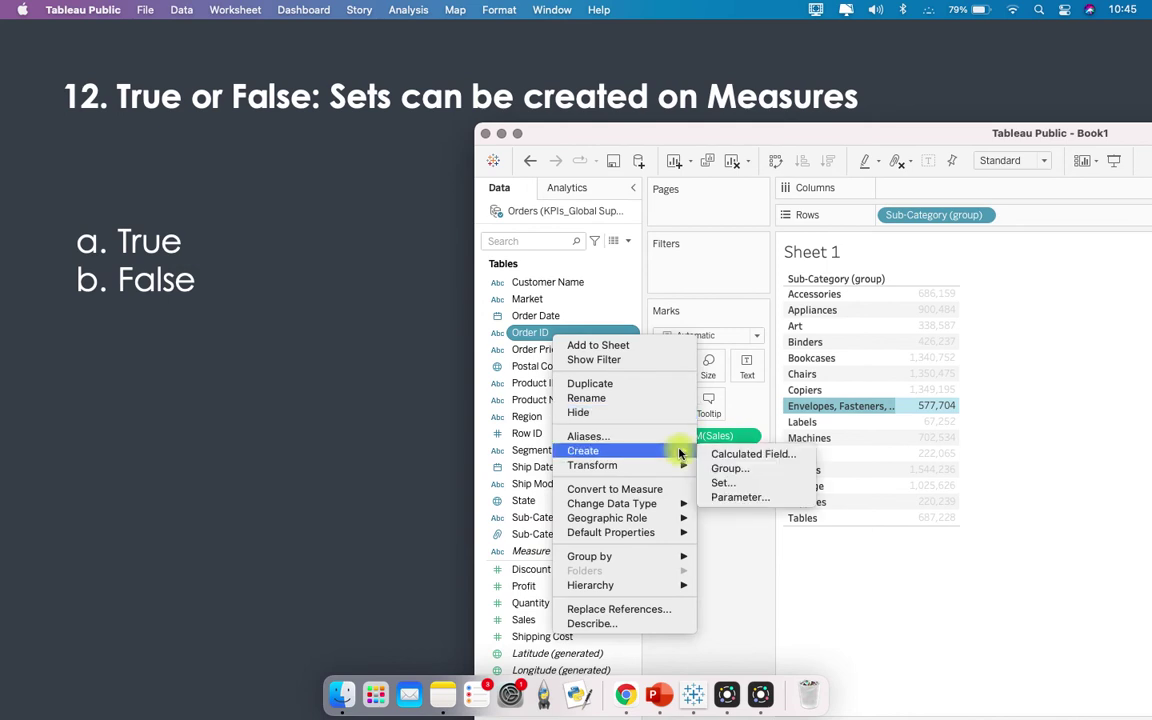
click(790, 484)
click(577, 591)
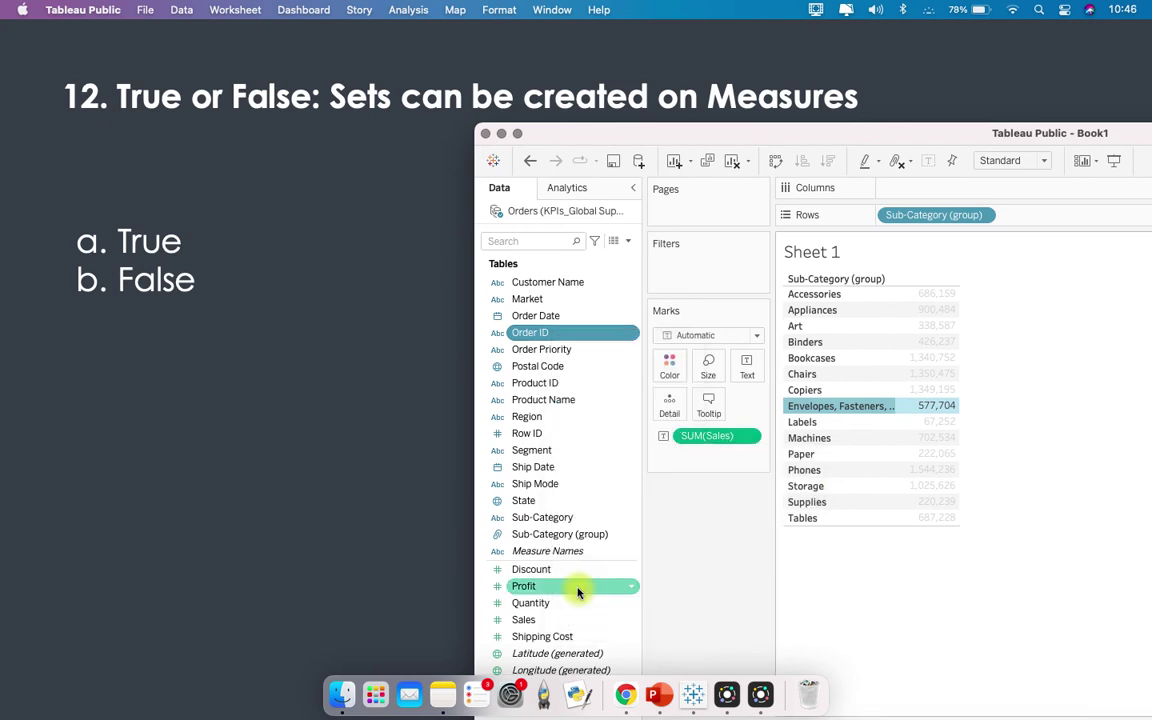
right_click(577, 591)
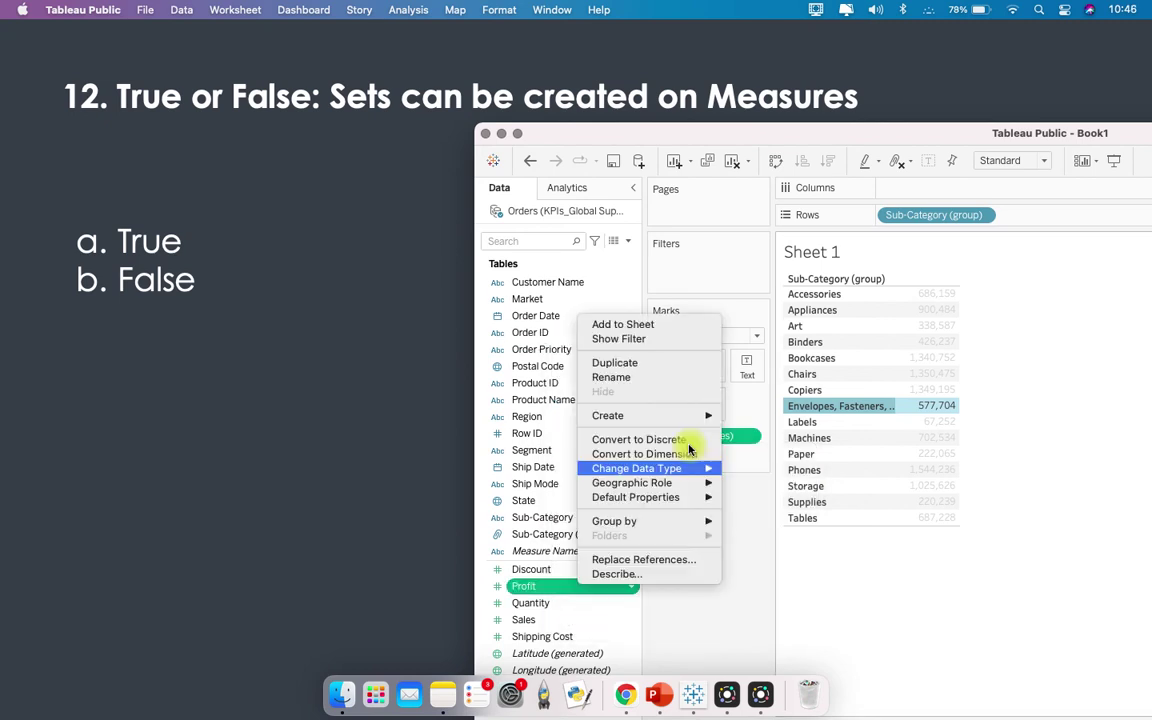
mouse_move(697, 418)
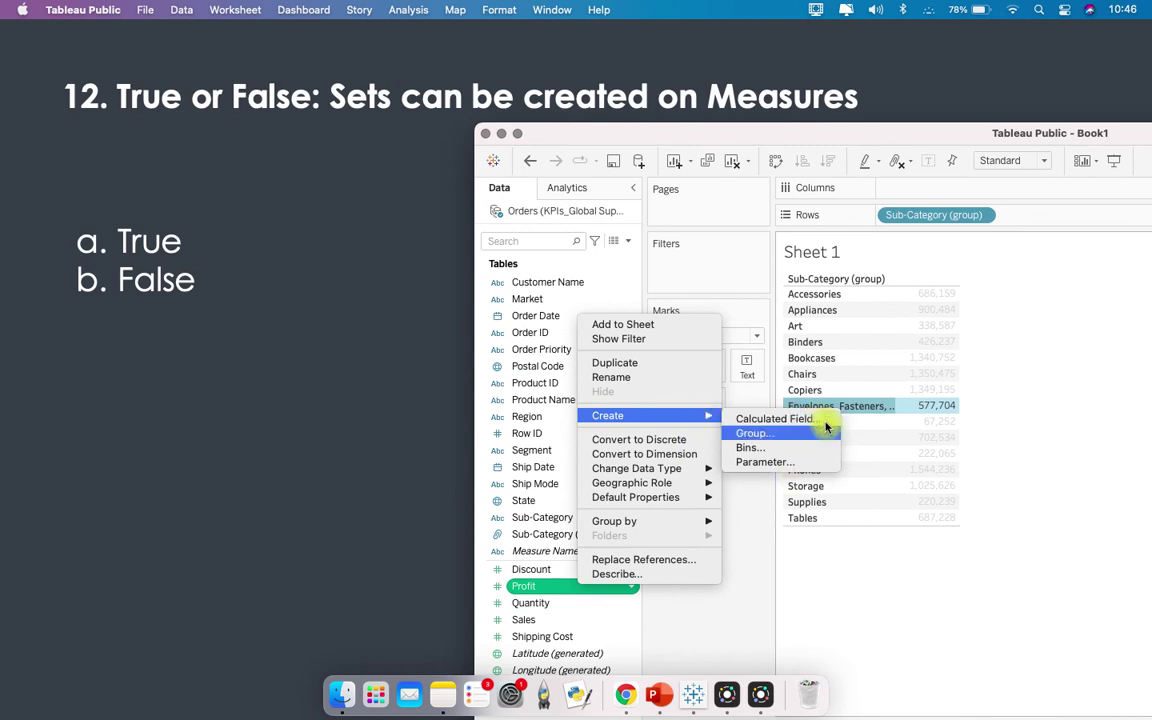
click(814, 565)
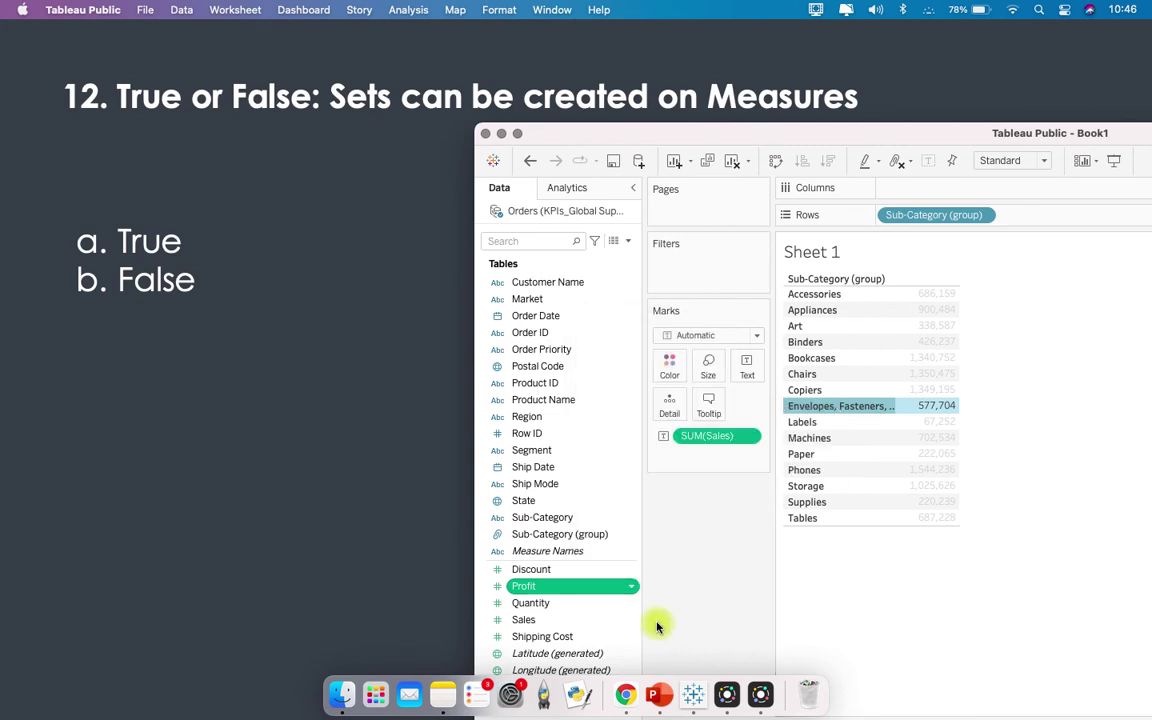
Reveal False for question 12, advance to question 13 on context filters, and switch to Chrome
click(330, 327)
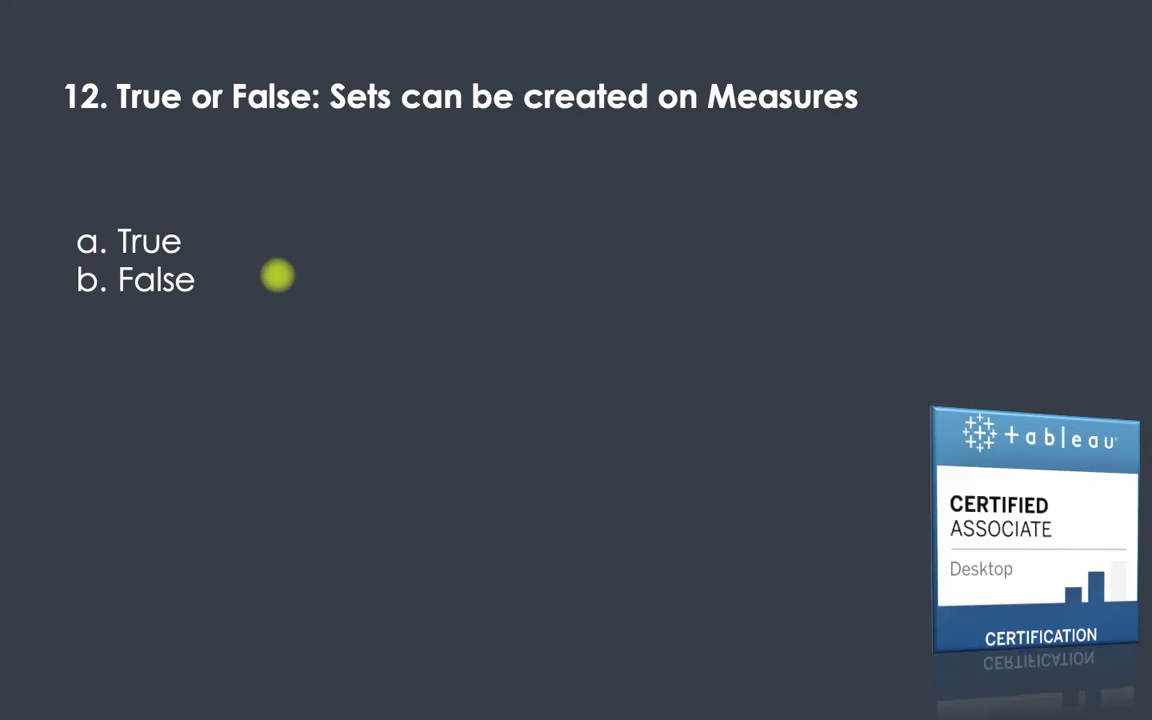
click(277, 277)
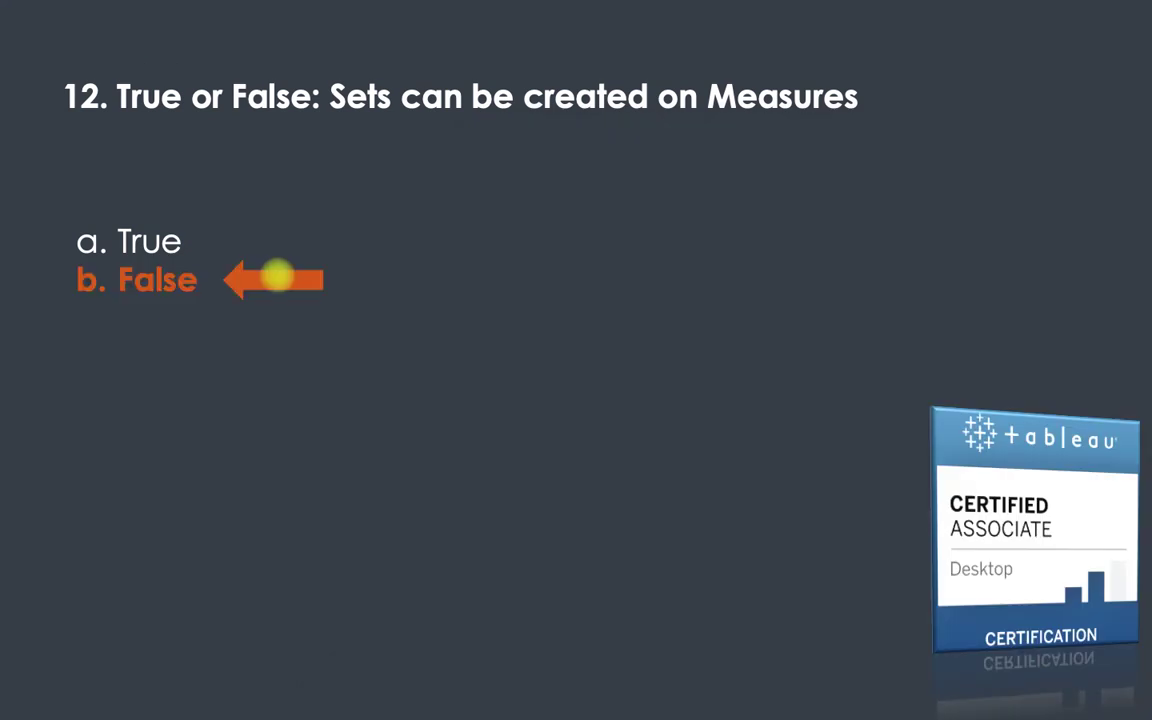
click(277, 276)
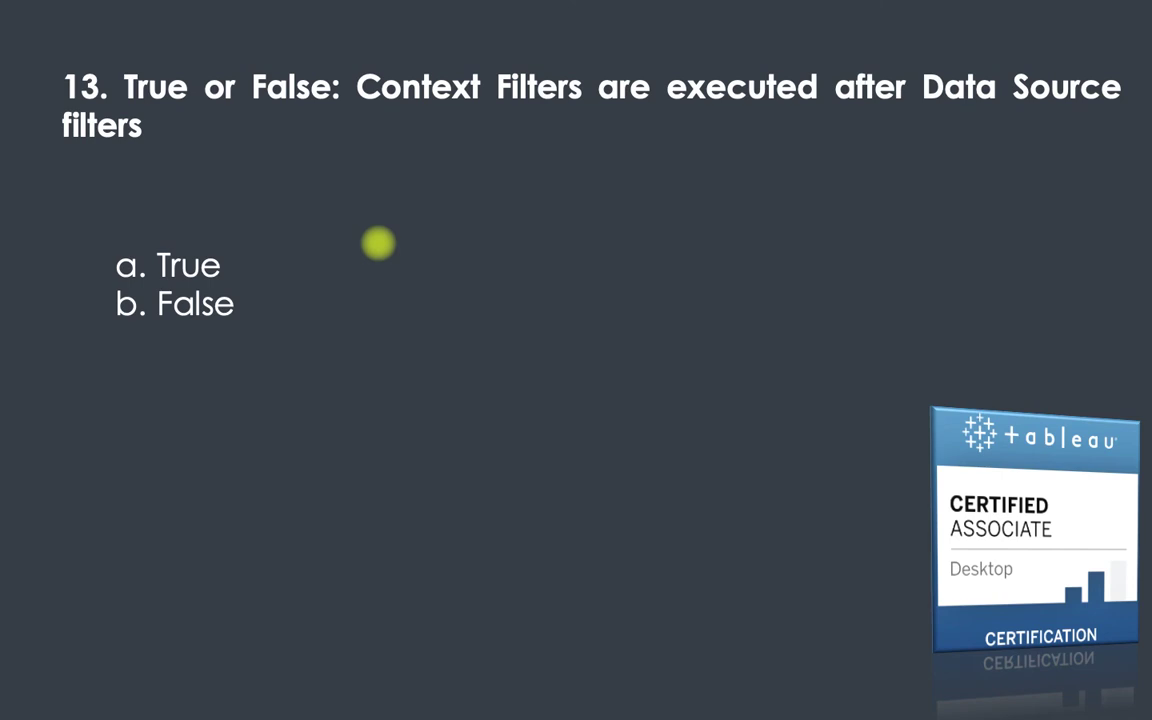
key(super+Tab)
key(super+Tab)
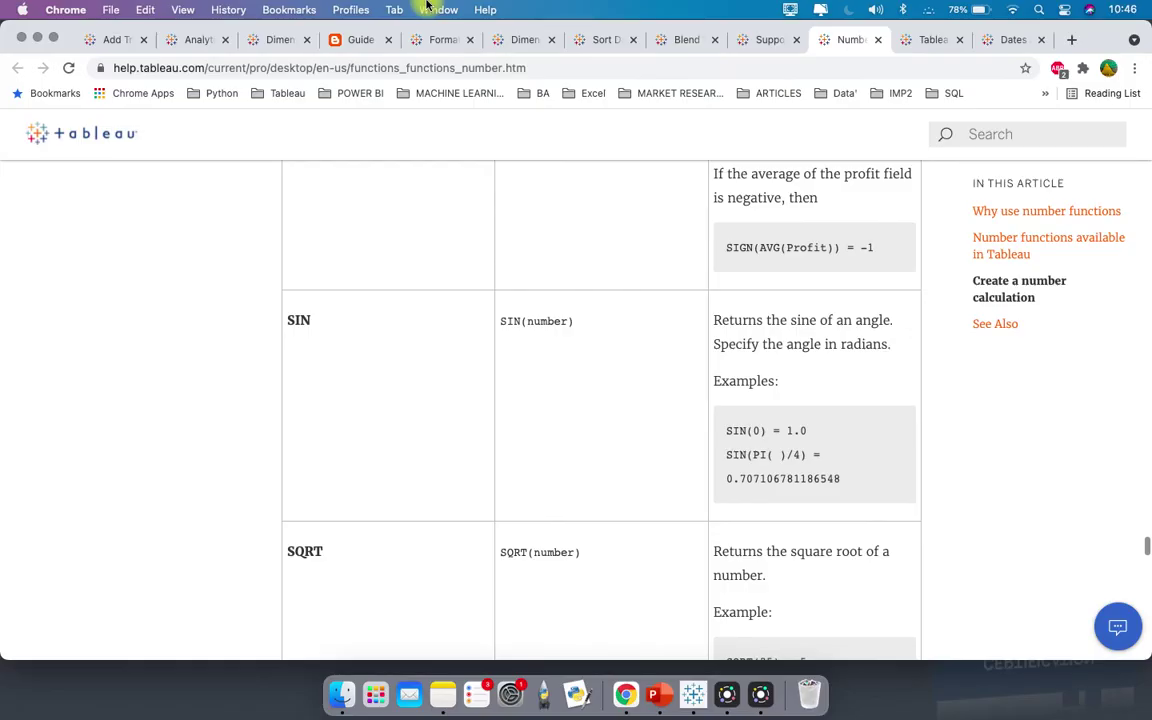
Check the order-of-operations page showing Data Source Filters before Context Filters
click(930, 40)
scroll(830, 278, up, 2)
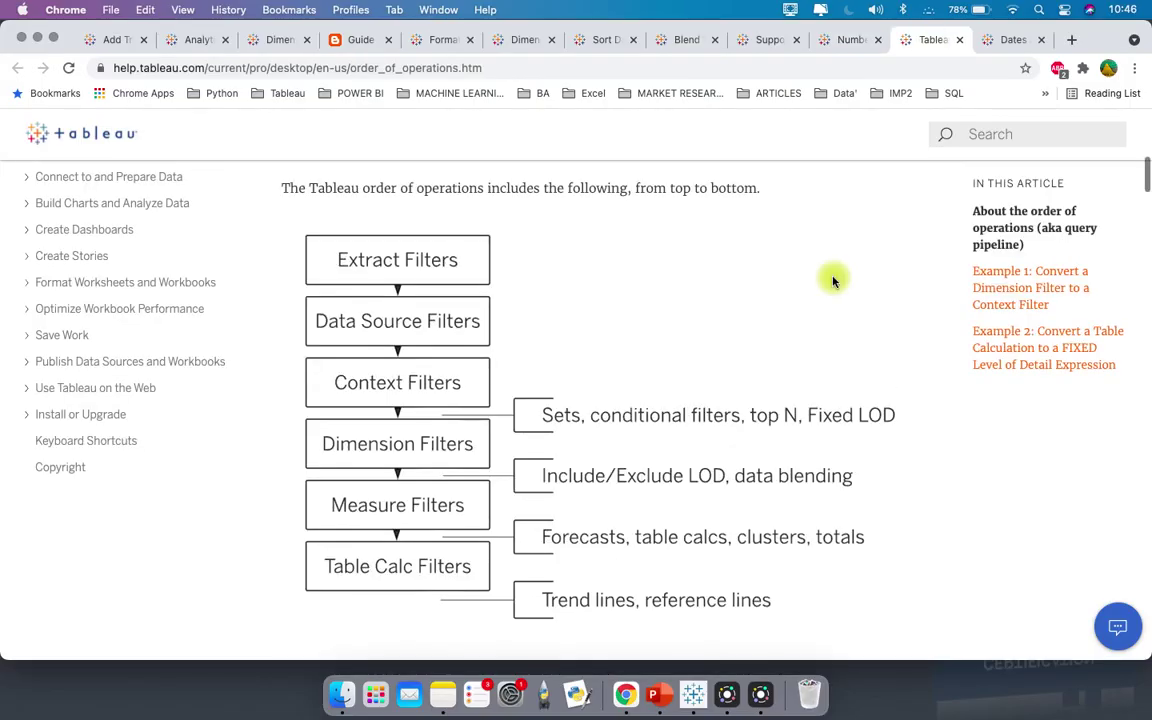
scroll(560, 357, up, 1)
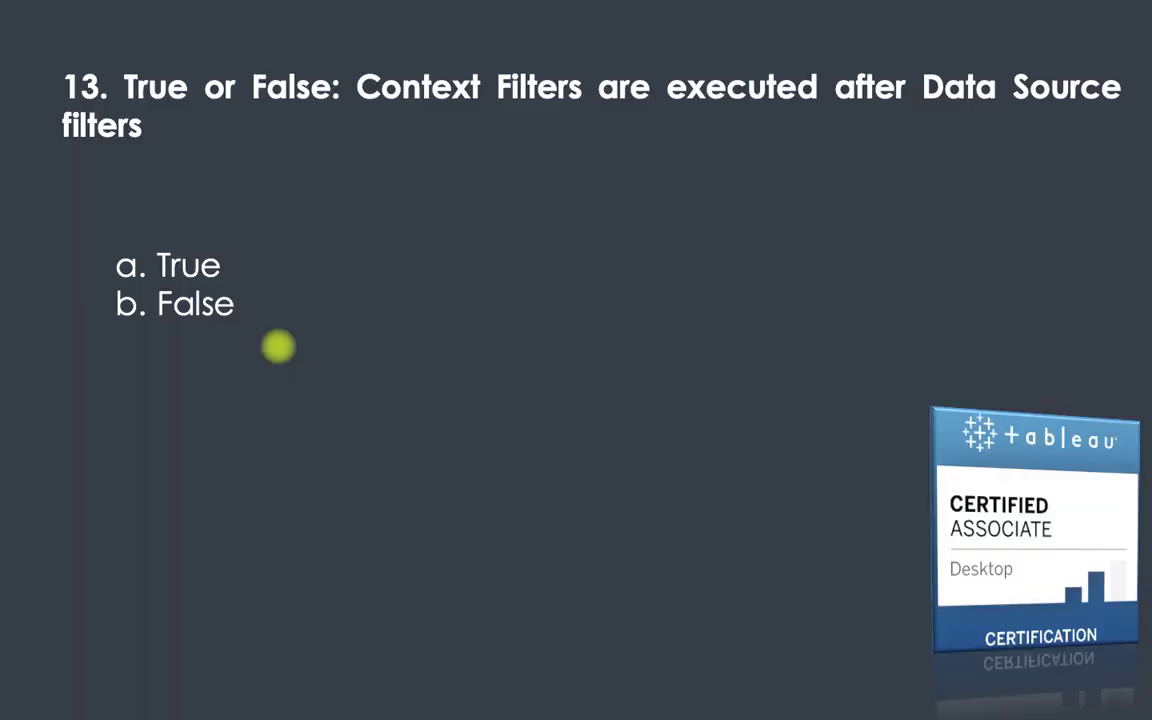
Advance to question 14 on dashboard action triggers and bring Tableau Public forward
key(Right)
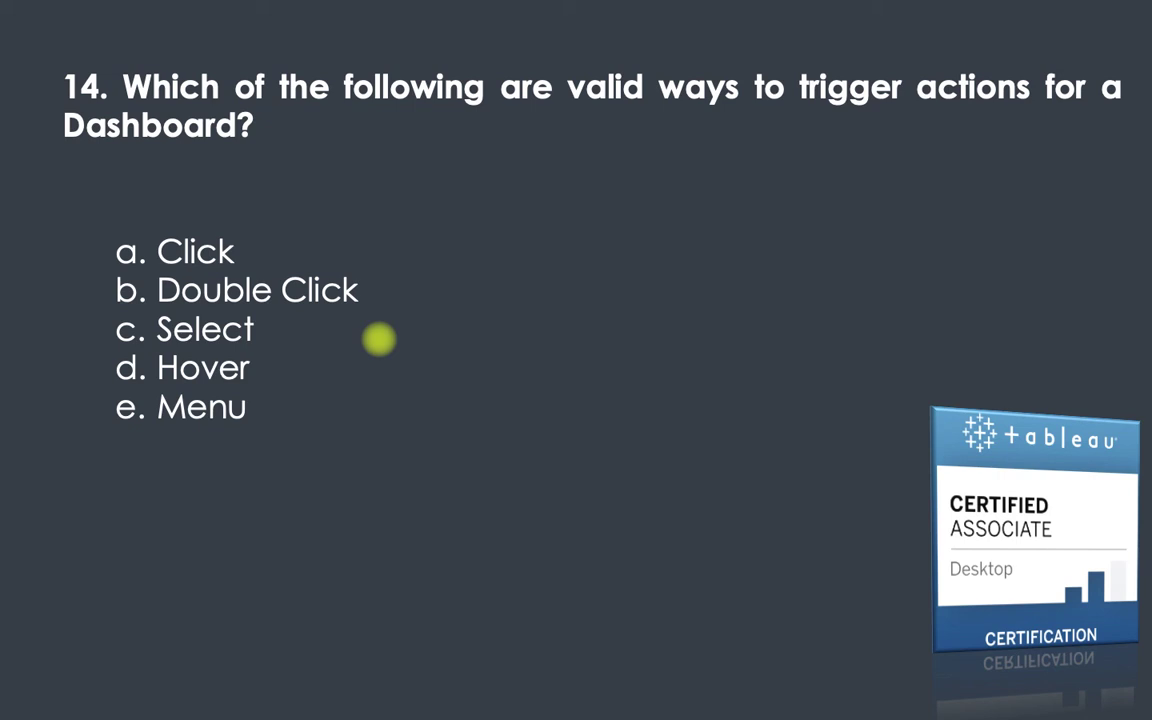
key(super+Tab)
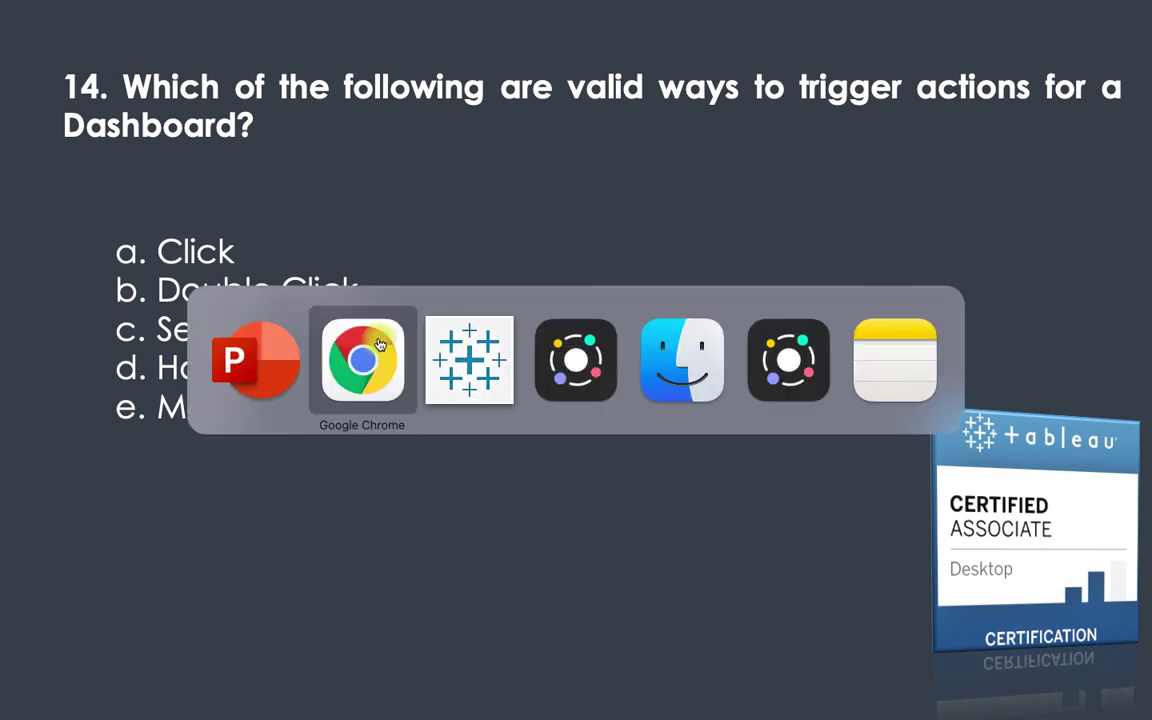
key(super+Tab)
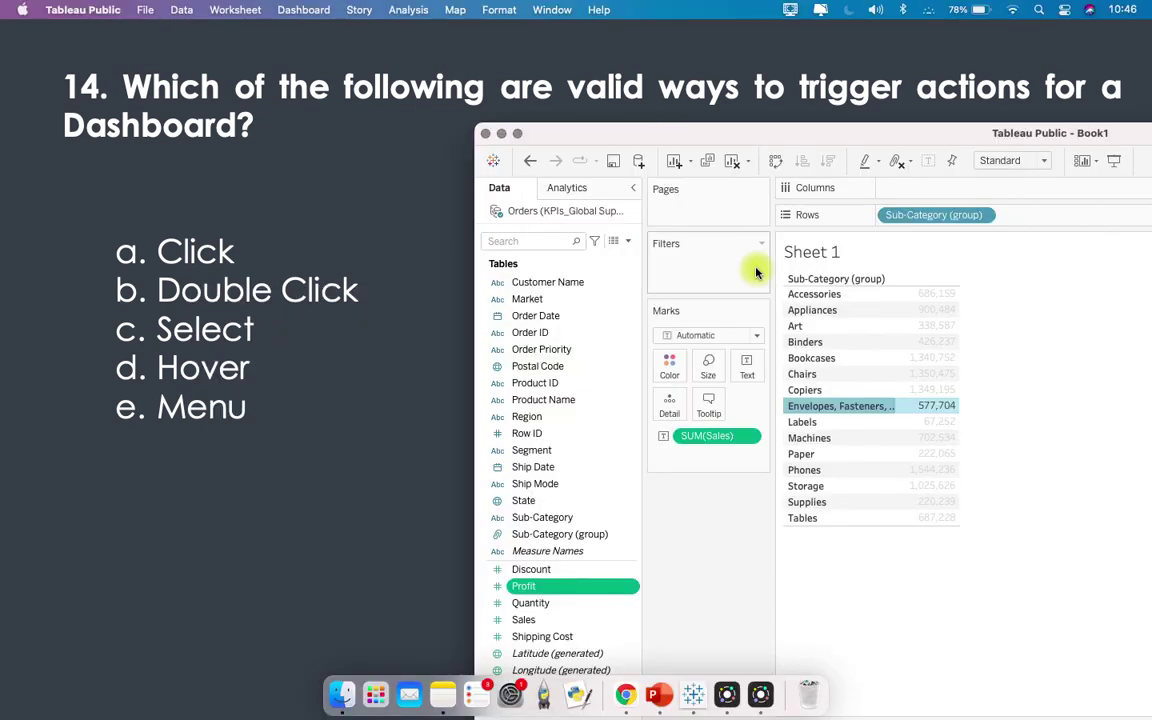
Open Dashboard 1 with Sheet 1 and Sheet 2, repositioning the Tableau window
click(838, 554)
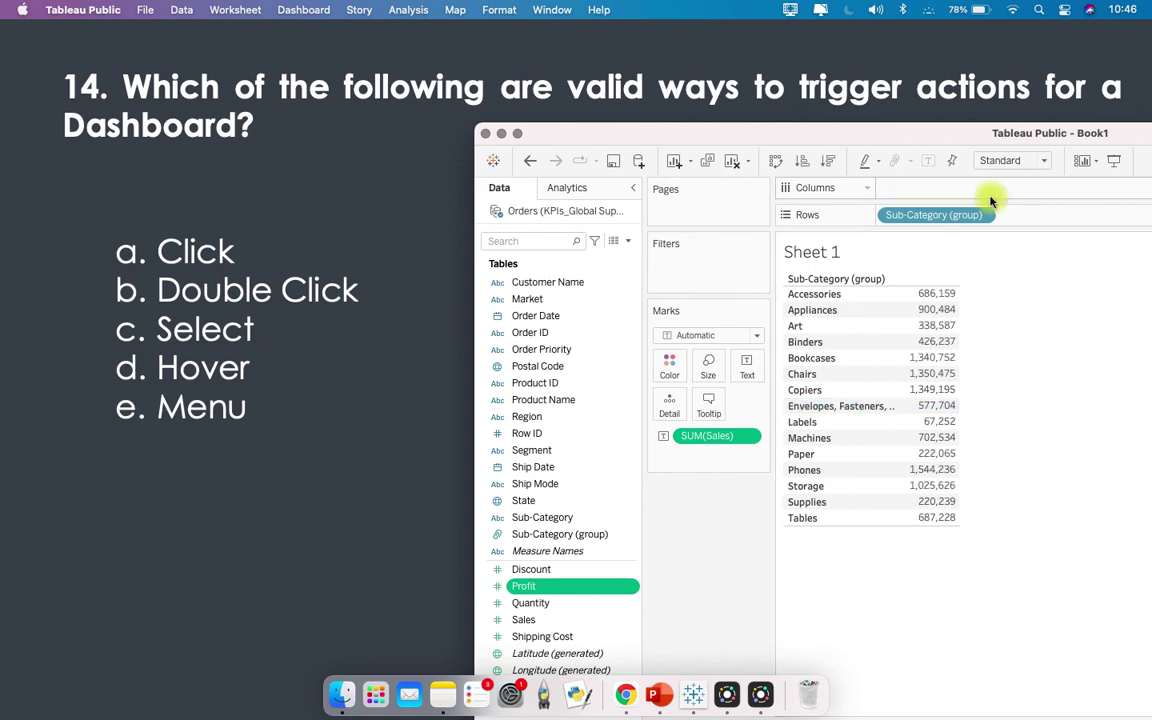
drag(970, 130, 838, 25)
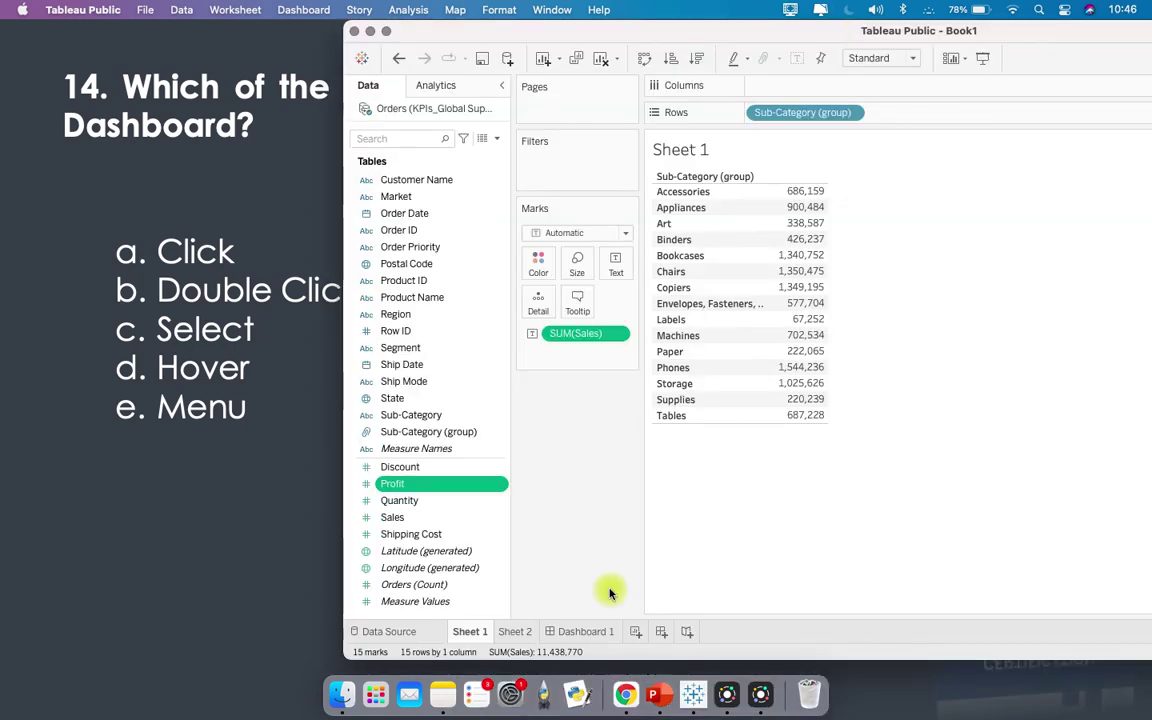
click(592, 631)
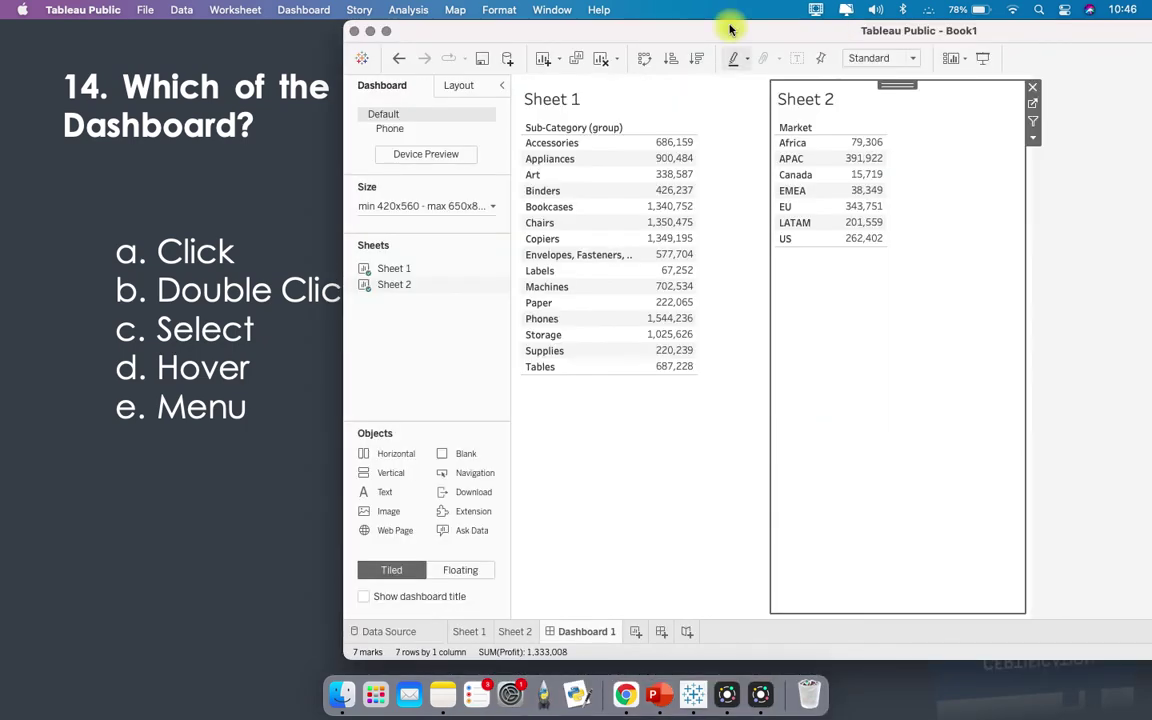
drag(735, 44, 775, 143)
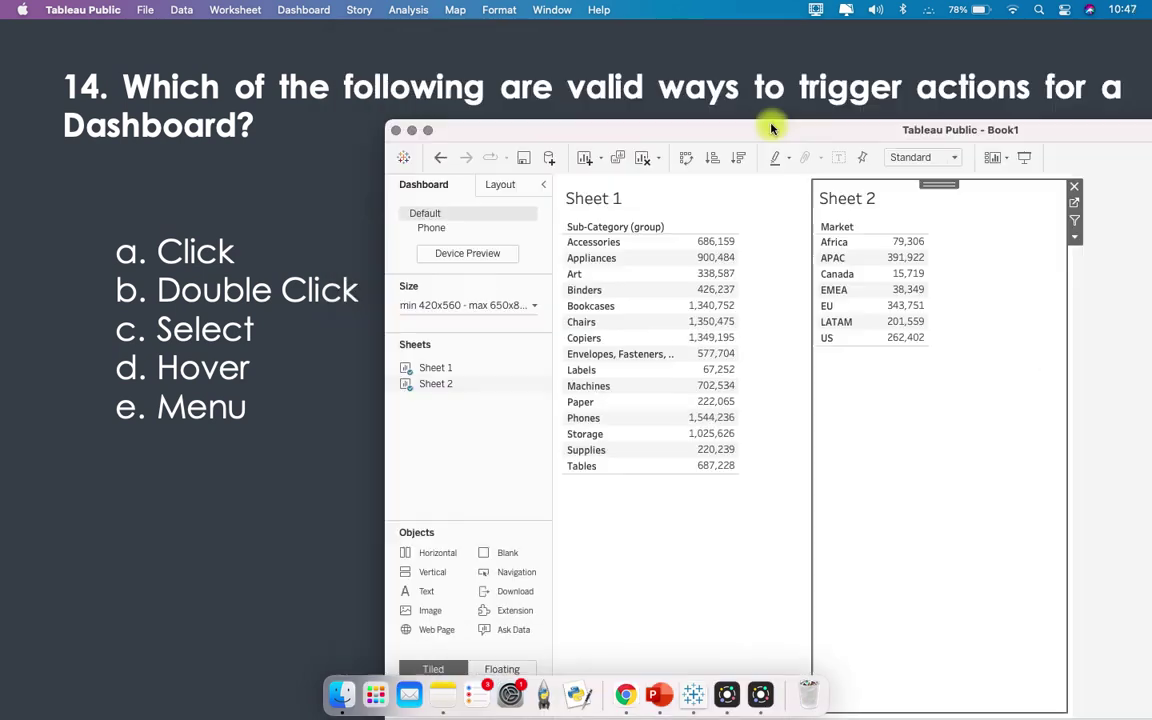
Open the Dashboard Actions dialog and list the available Add Action types
click(320, 12)
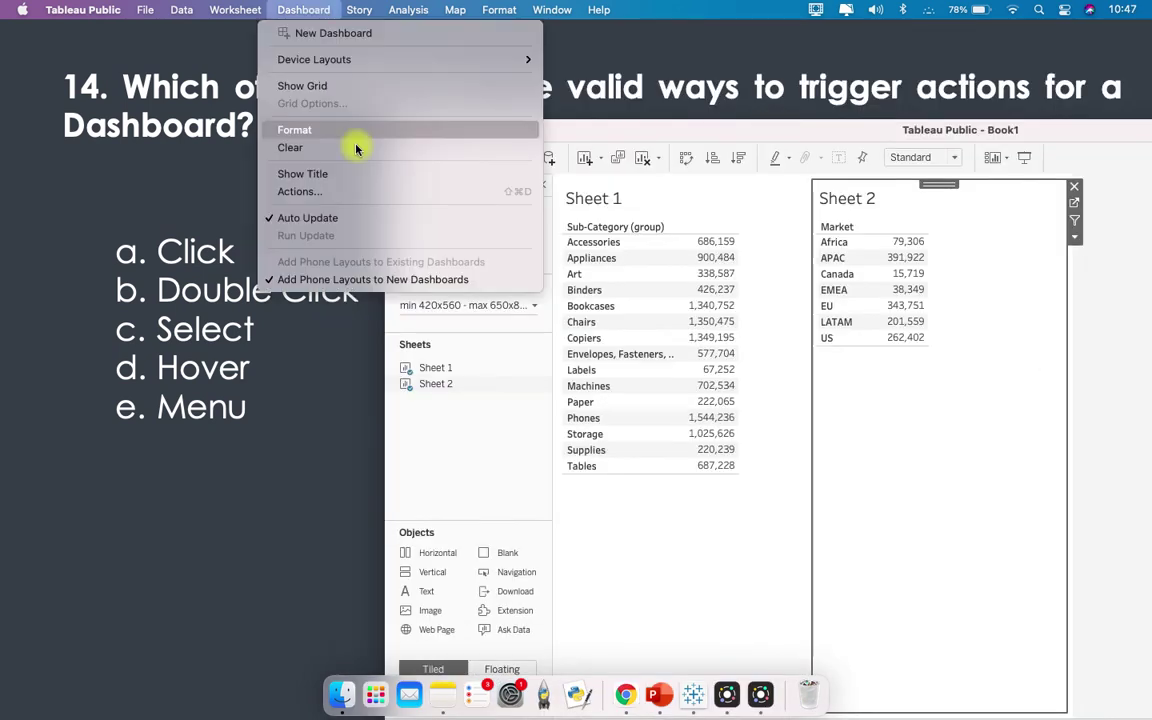
click(357, 193)
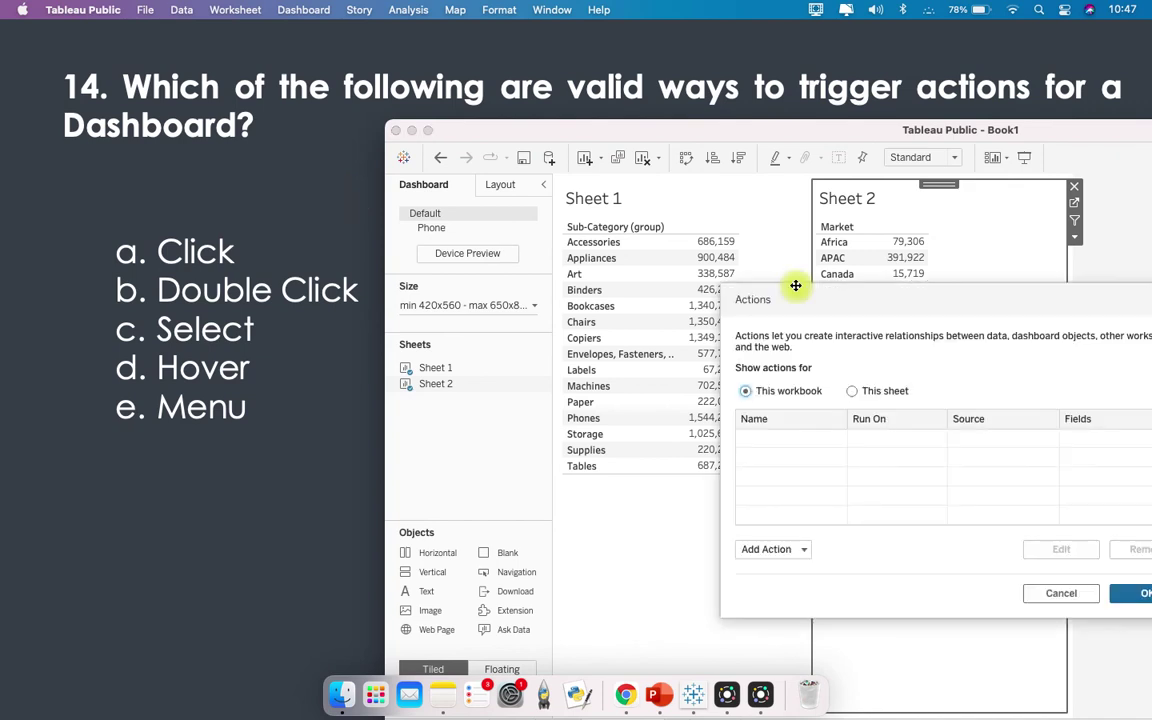
drag(795, 286, 507, 228)
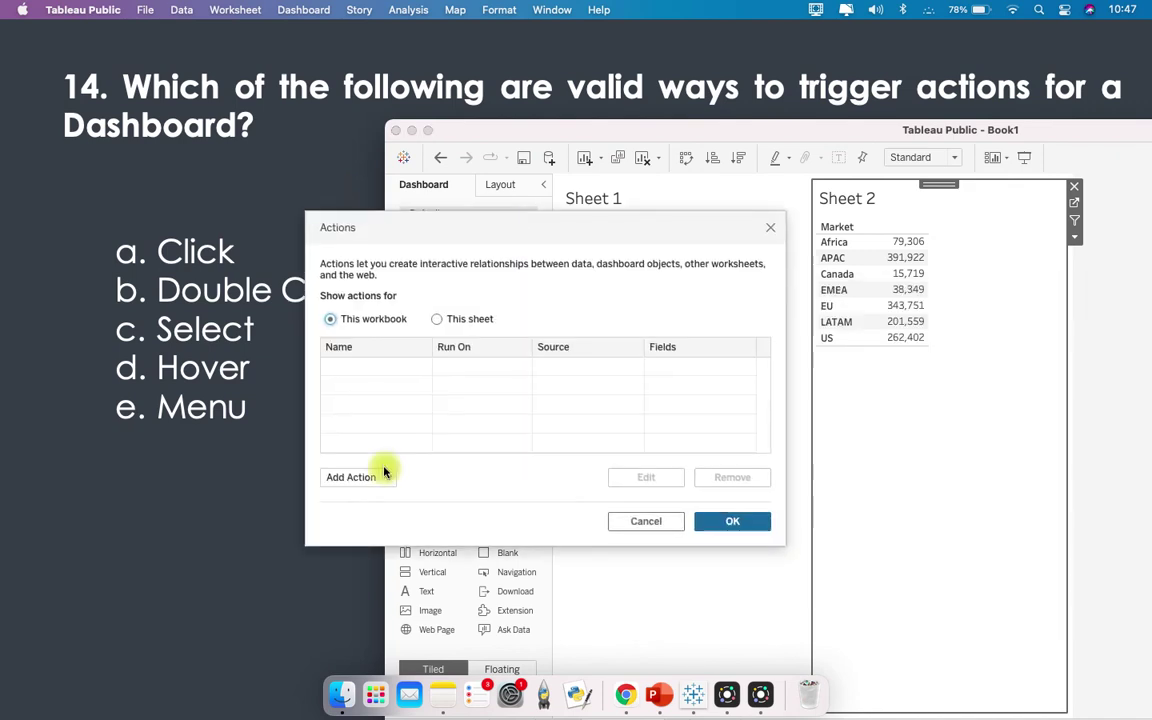
click(384, 472)
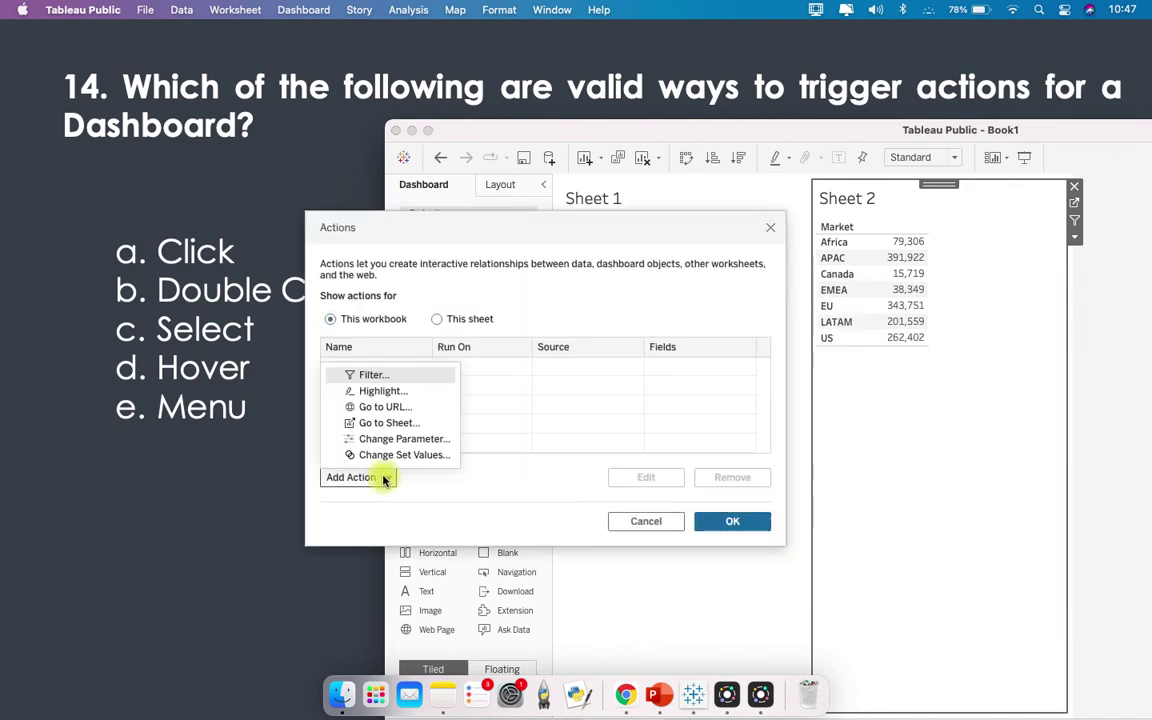
Start a Highlight action, try its Hover, Select and Menu triggers, and close it unsaved
click(396, 394)
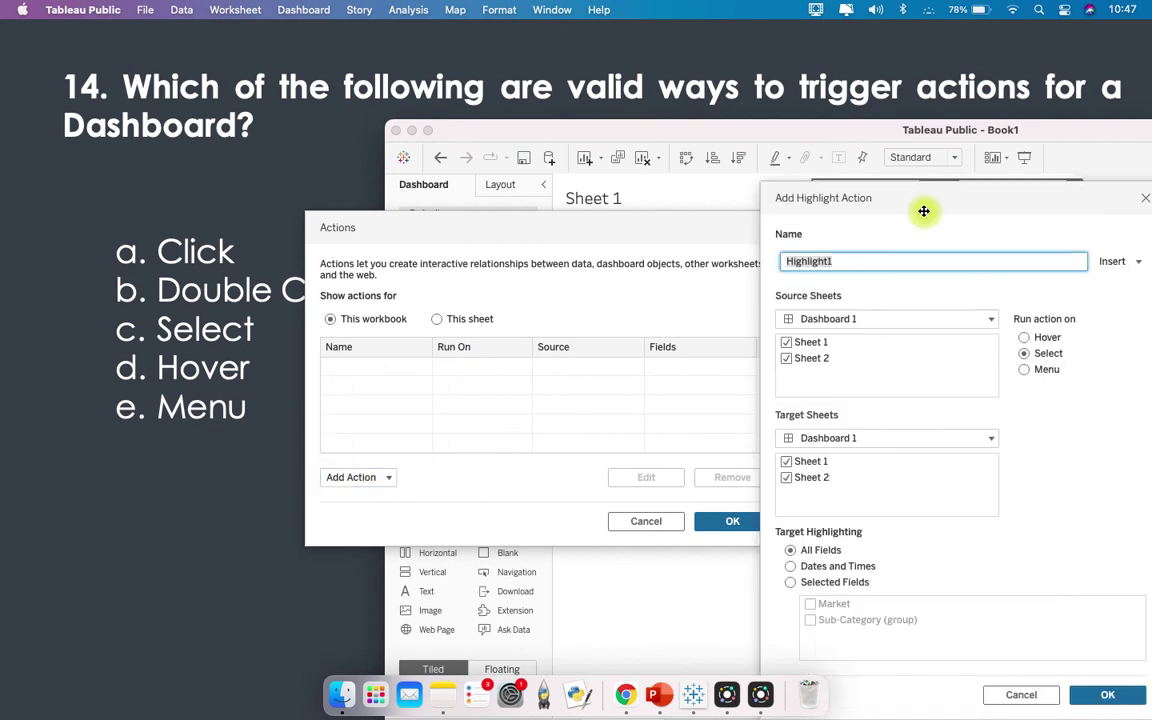
drag(924, 211, 476, 174)
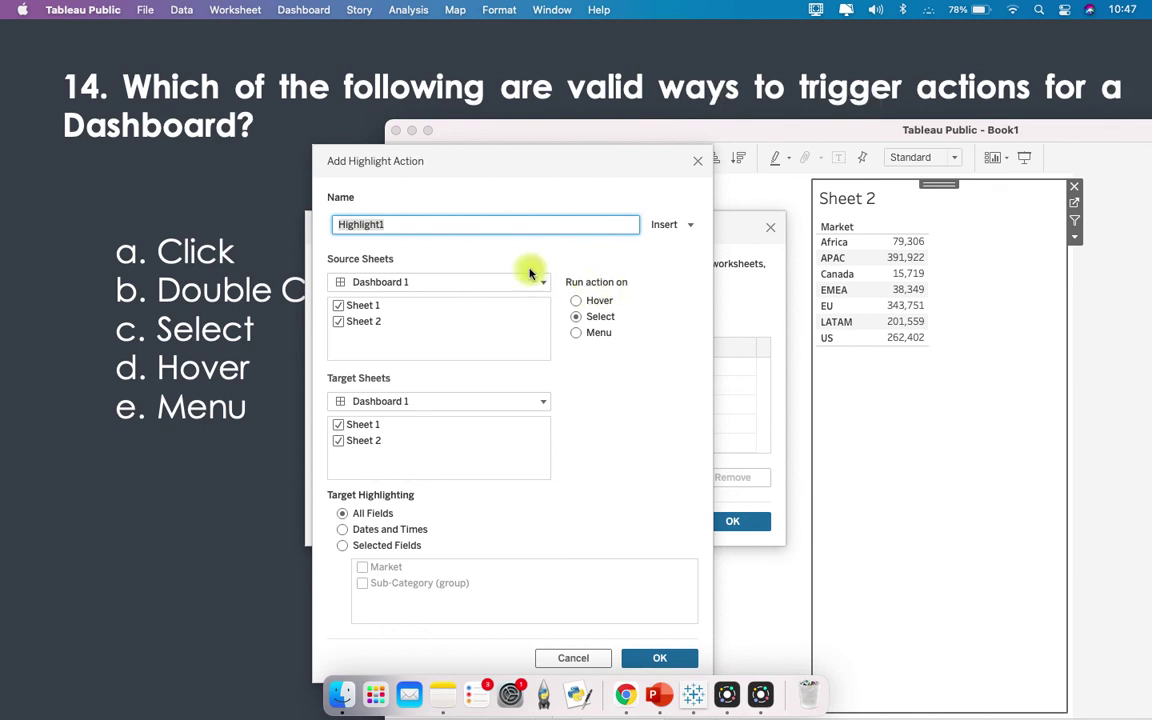
click(577, 301)
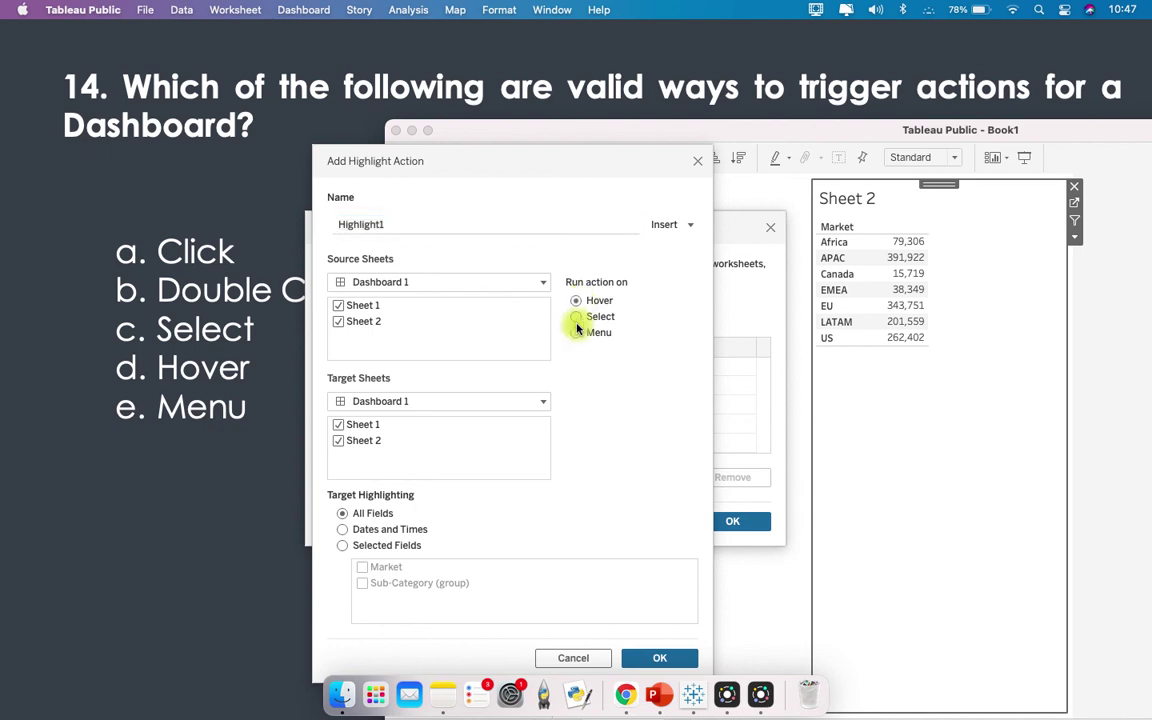
click(576, 318)
click(576, 334)
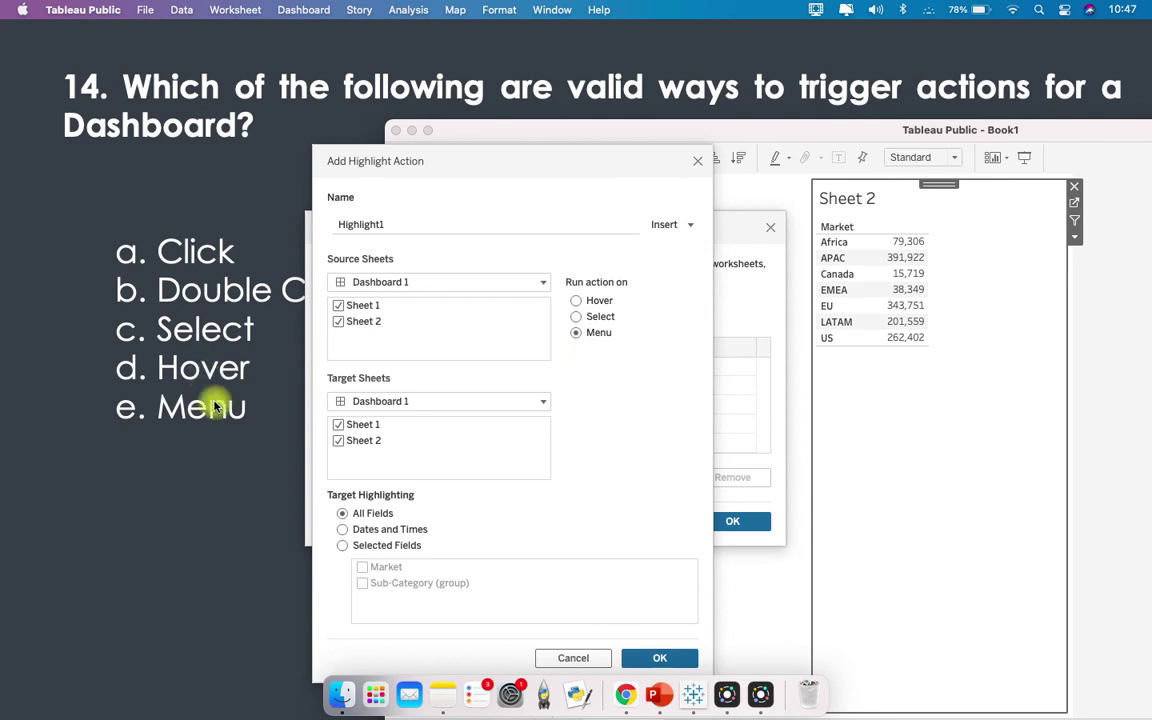
click(697, 162)
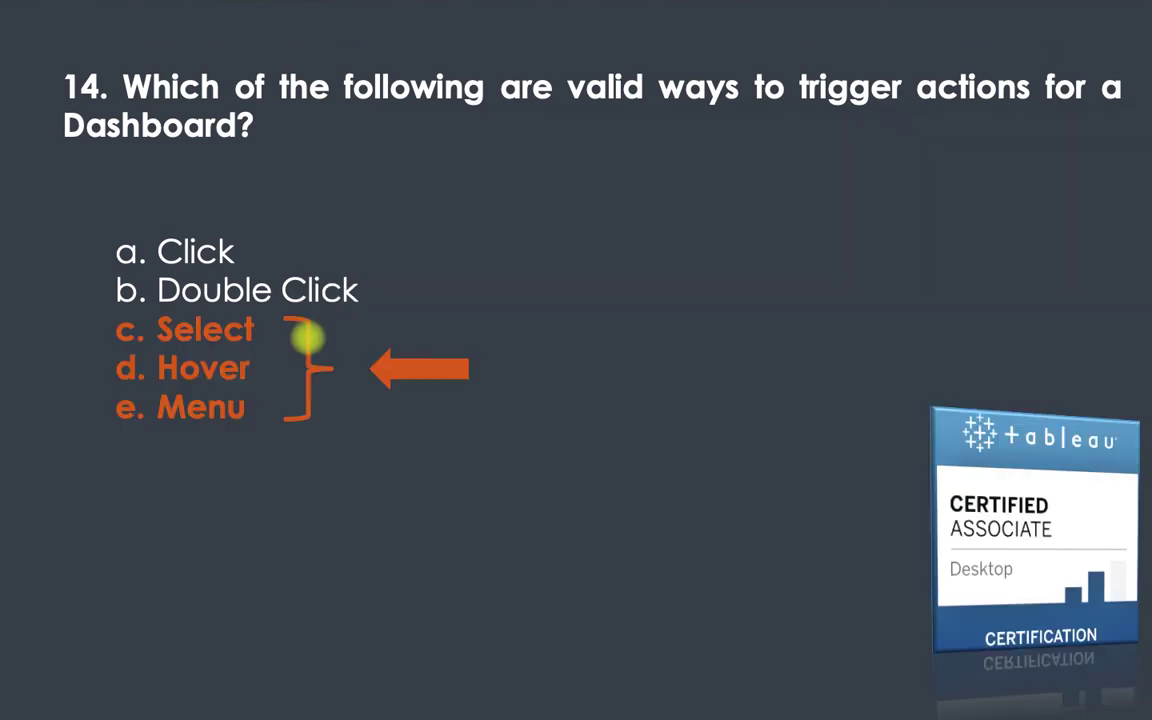
Advance to question 15 on how dates are treated and switch to Tableau Public
click(307, 338)
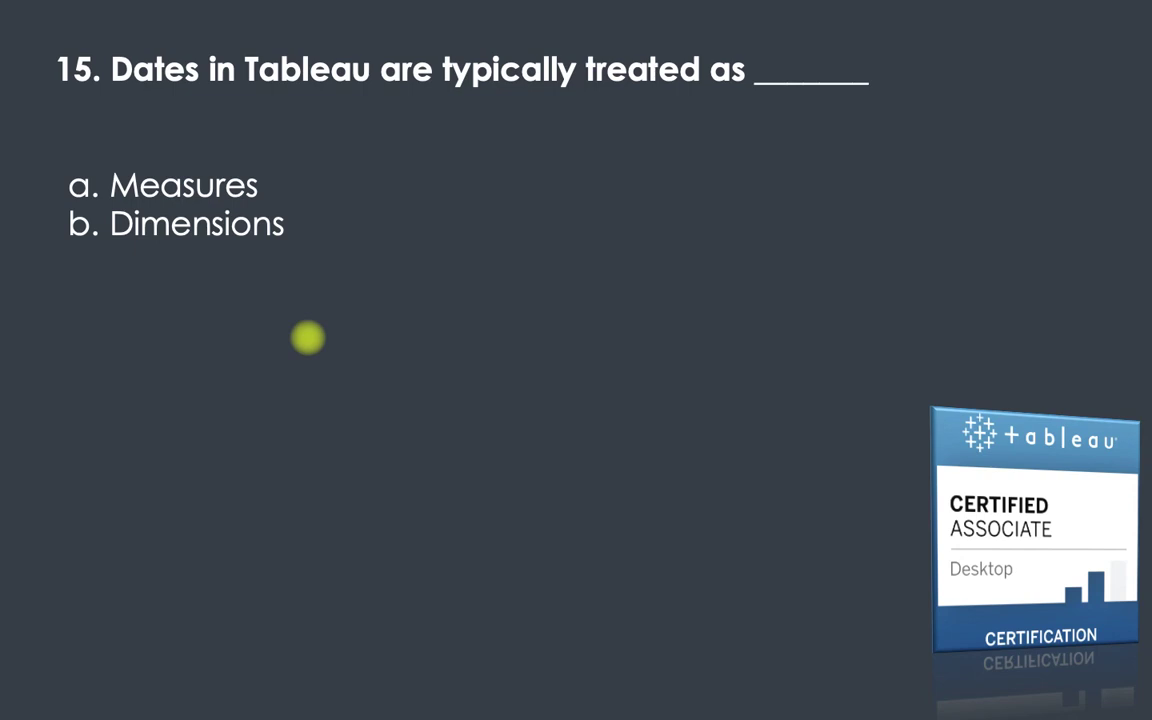
key(super+Tab)
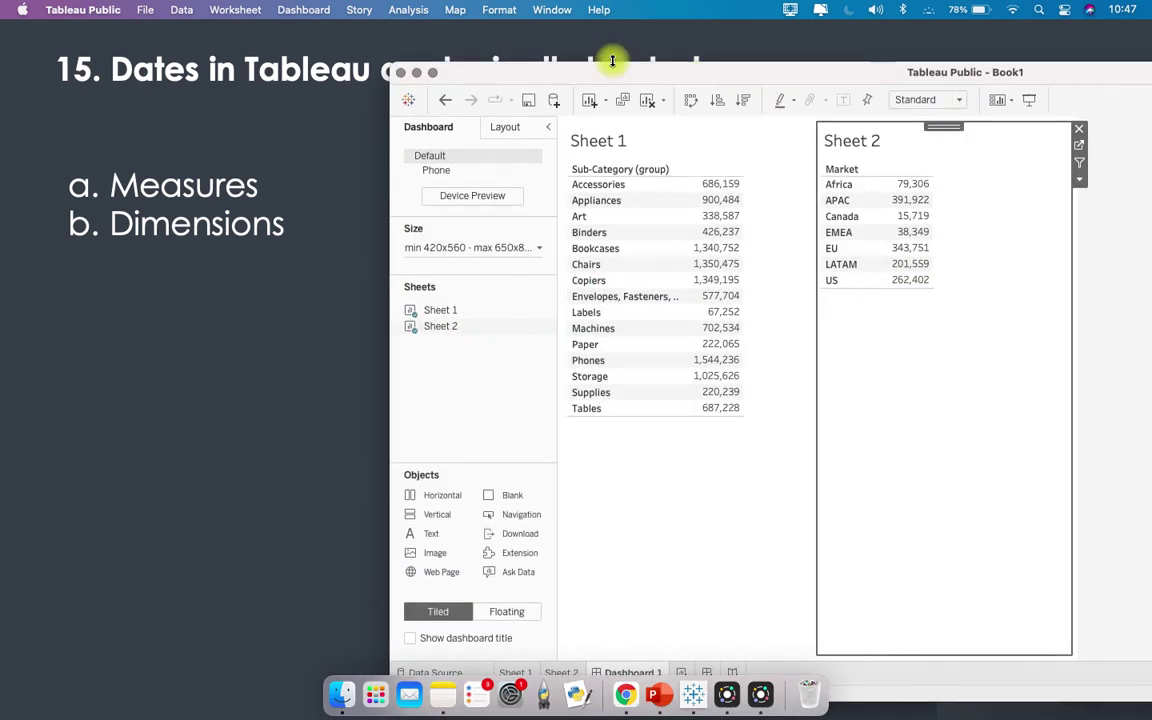
Check Sheet 1's Data pane, where Order Date and Ship Date appear among the dimensions
click(517, 646)
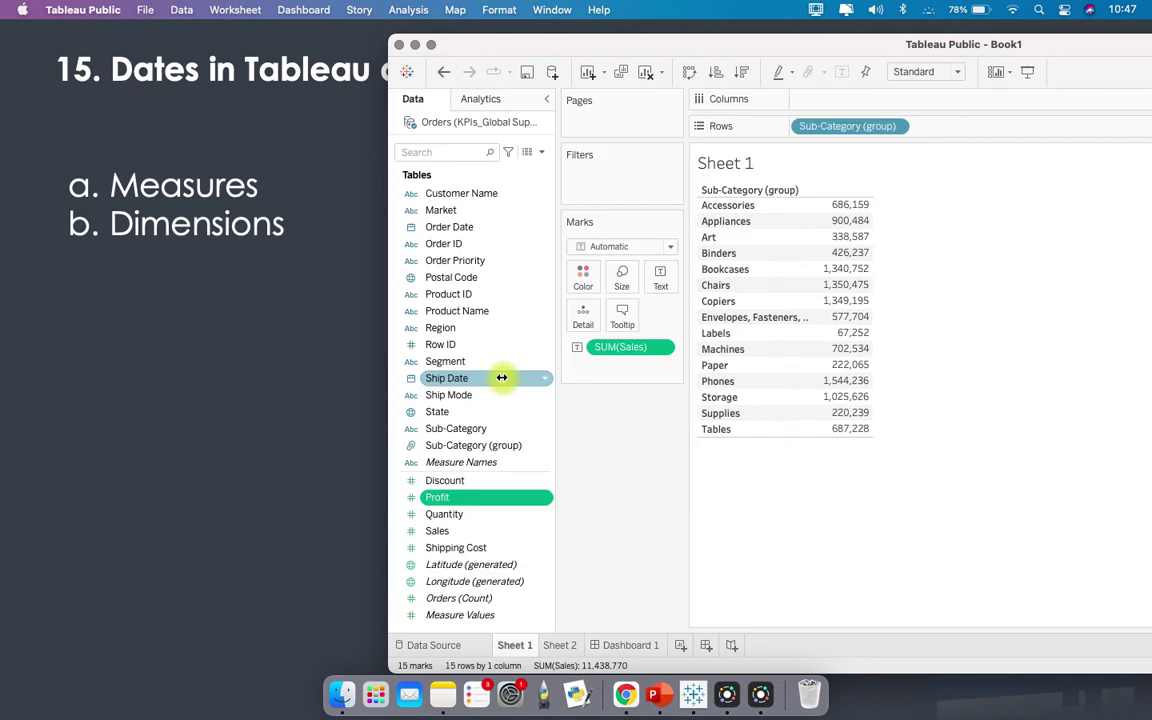
scroll(438, 311, up, 3)
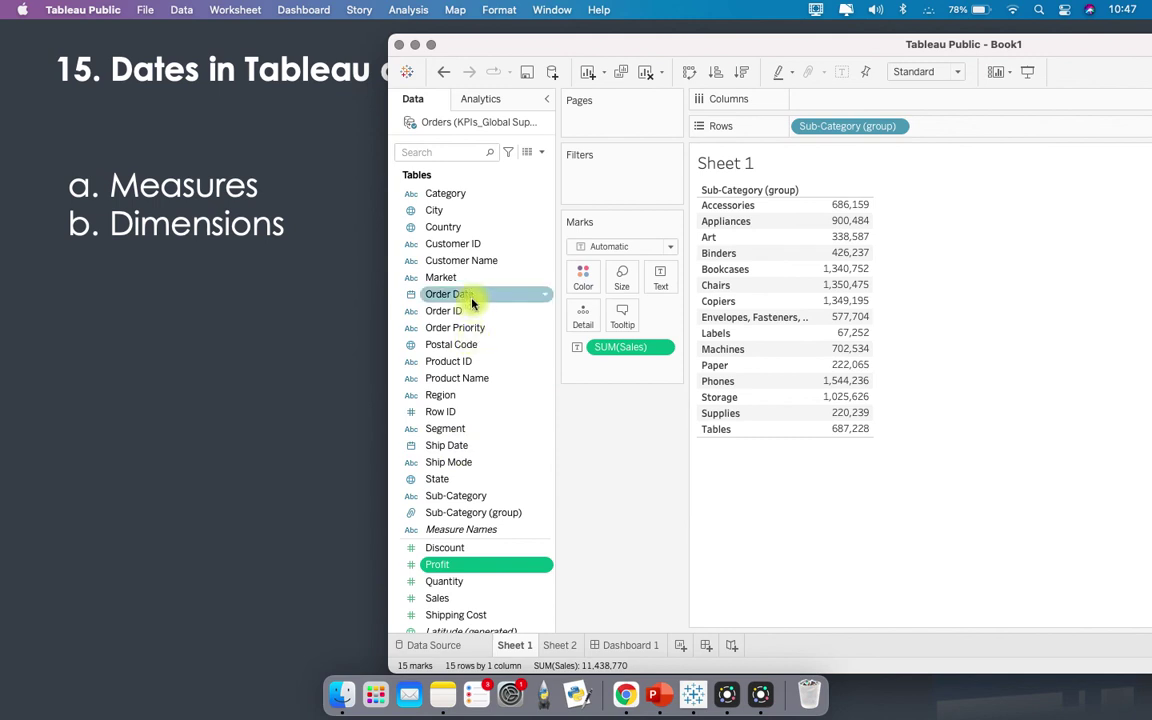
scroll(470, 300, down, 3)
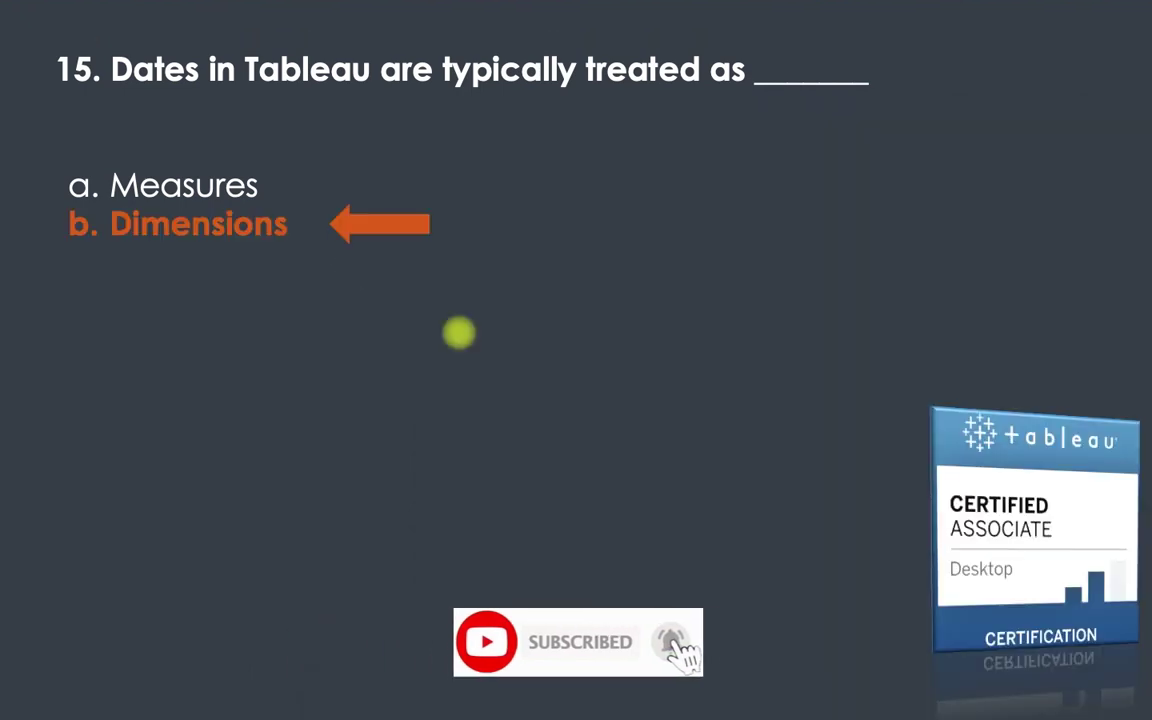
Bring up Chrome's Dates and Times help page at its Dates in Relational Data Sources section
key(super+Tab)
key(super+Tab)
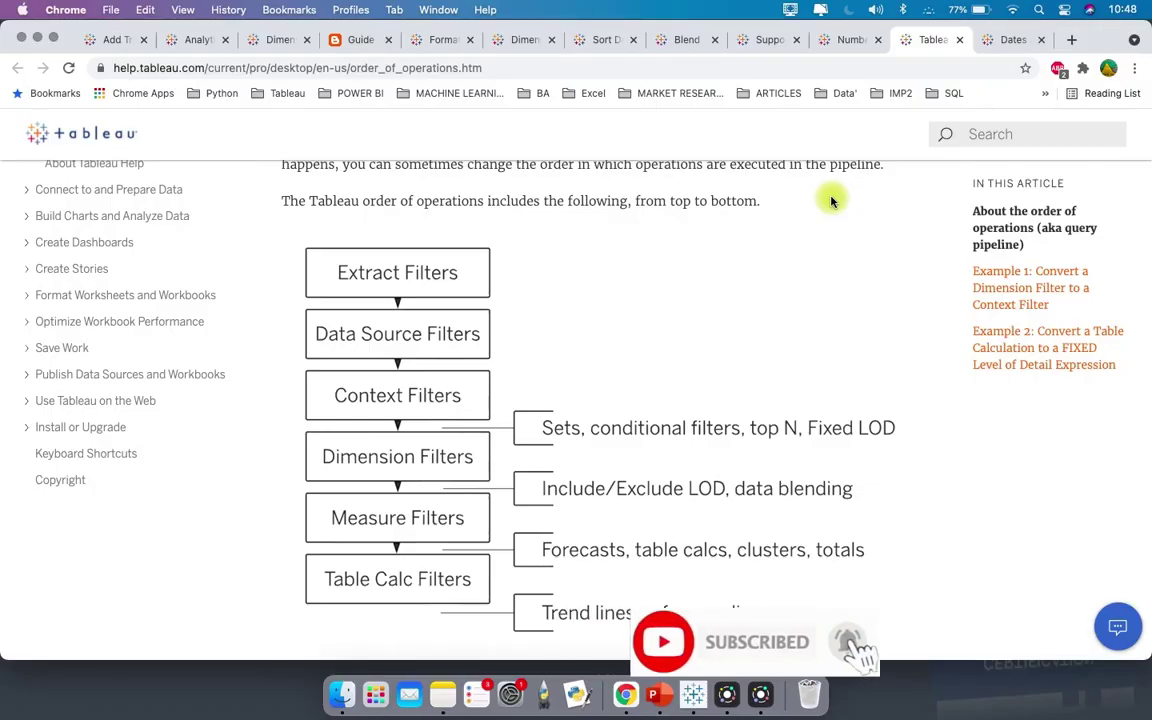
key(ctrl+Tab)
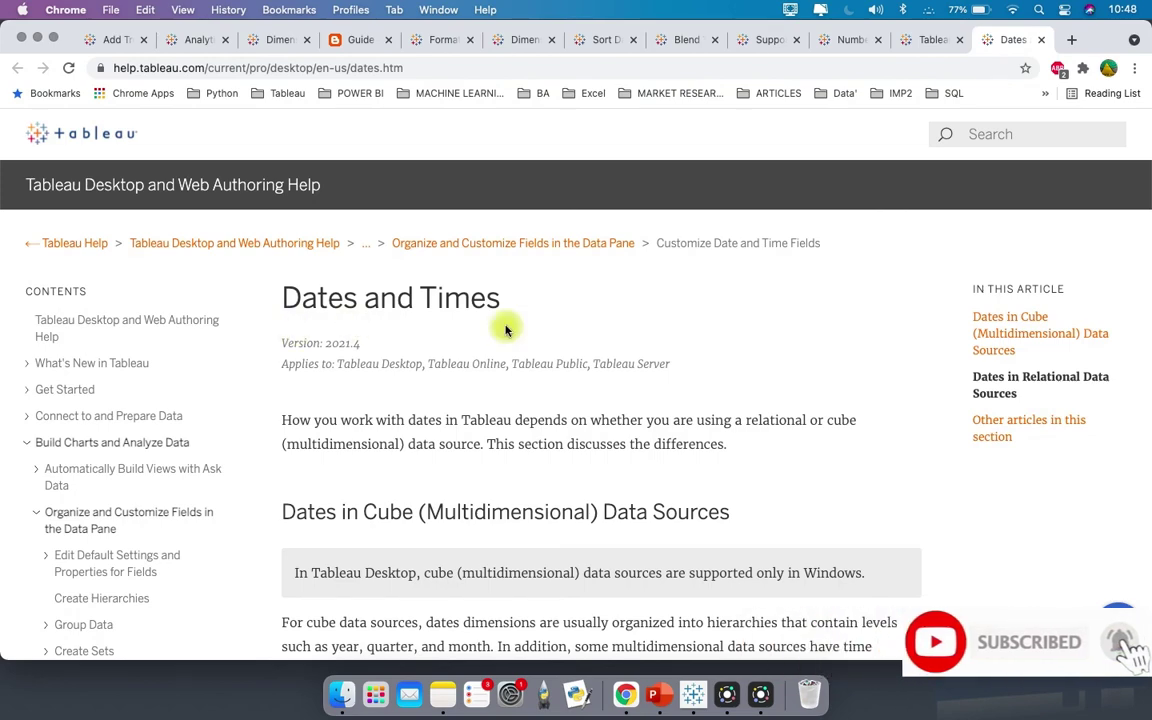
scroll(586, 462, down, 5)
scroll(586, 462, down, 4)
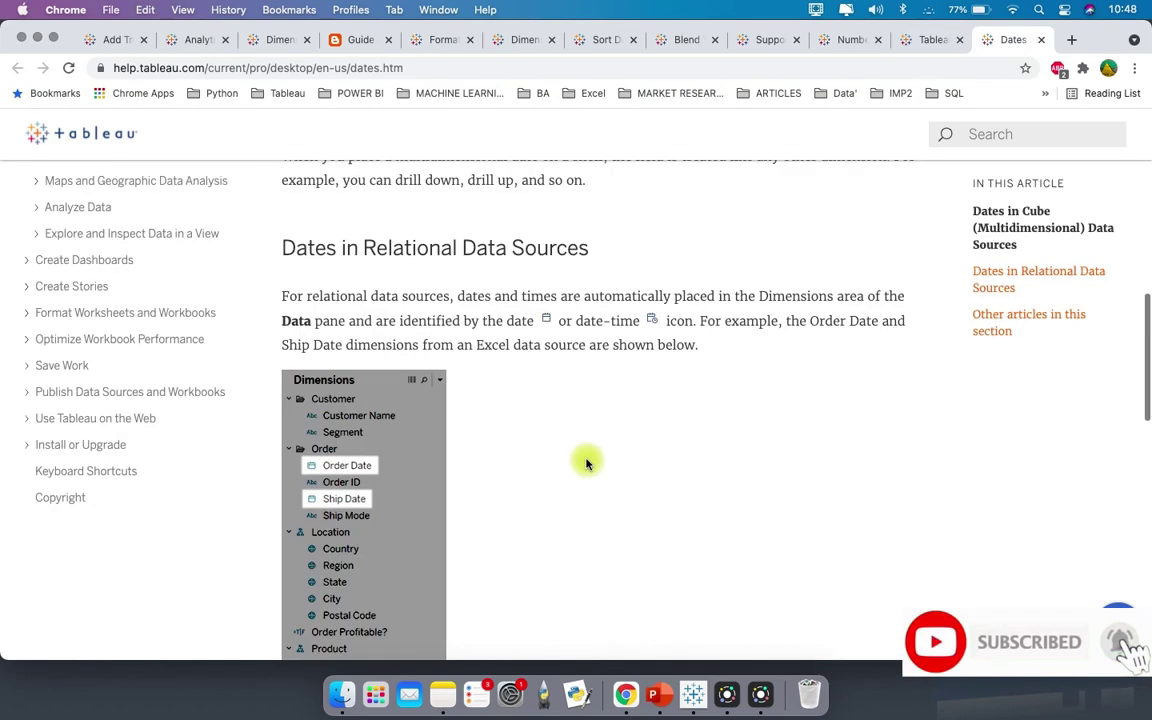
scroll(586, 462, down, 1)
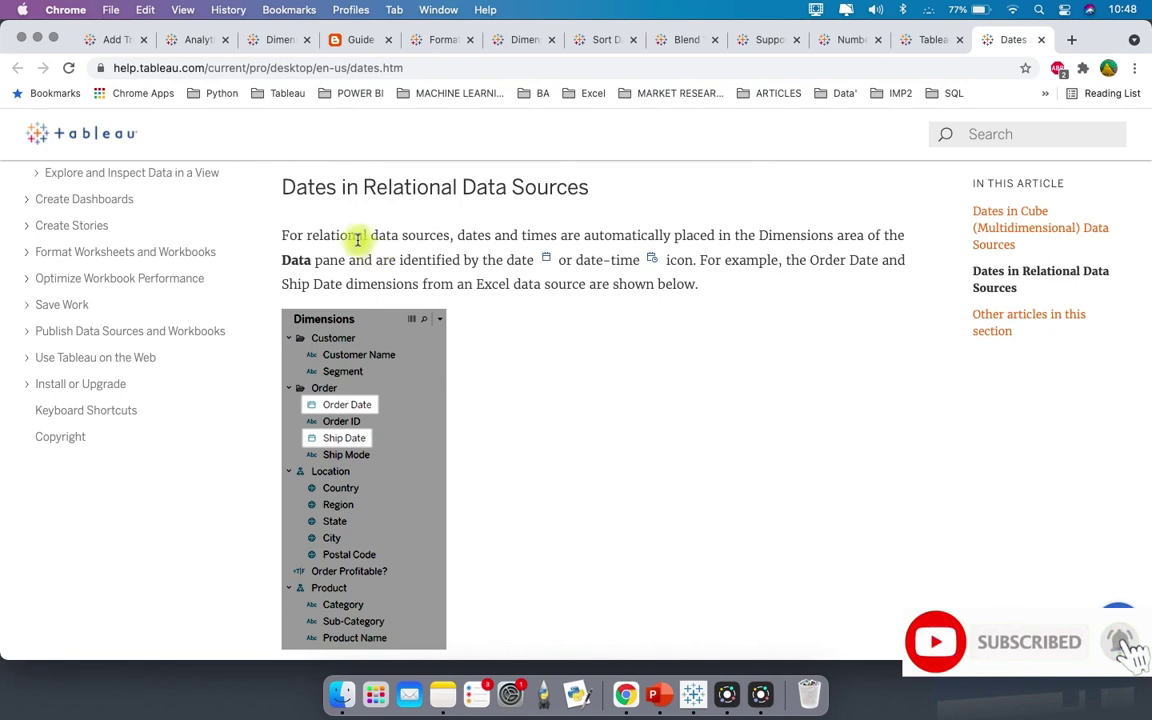